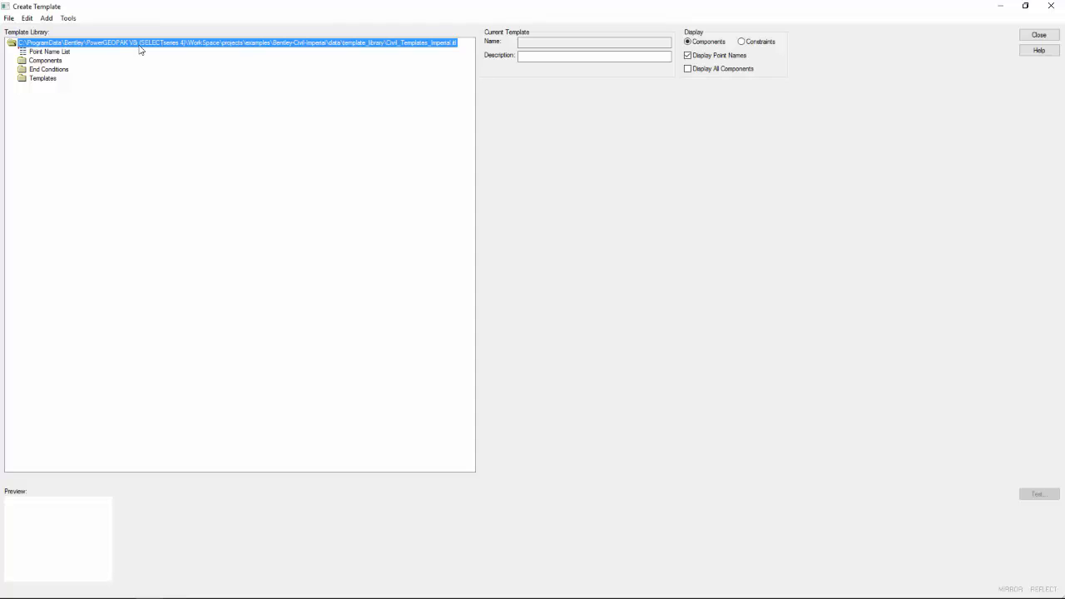
Open the library's Point Name List to review its point names and feature definitions, and close it again.
left_click(66, 54)
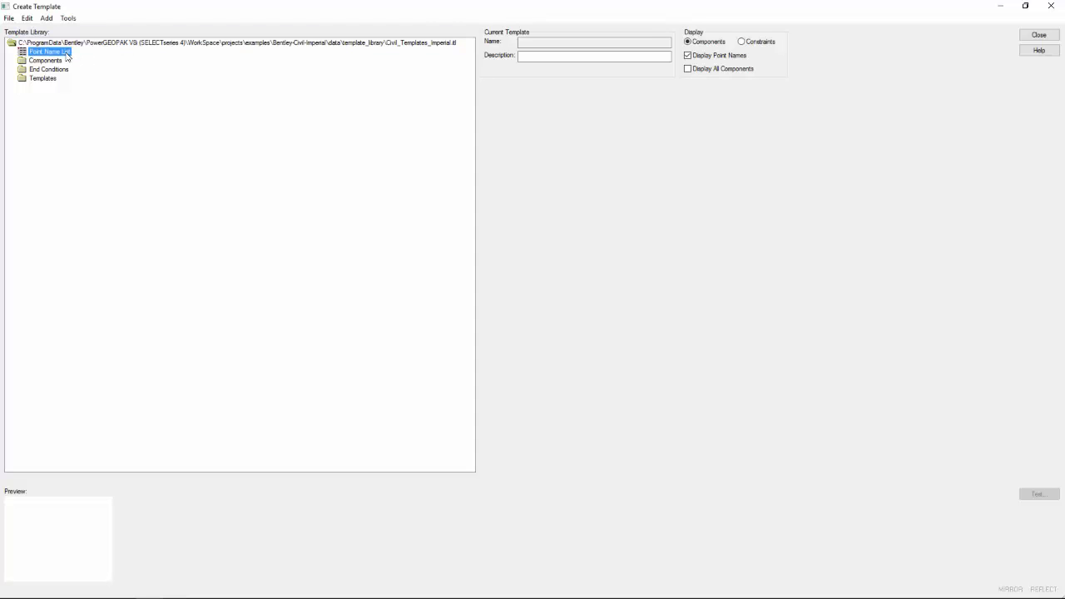
double_click(64, 55)
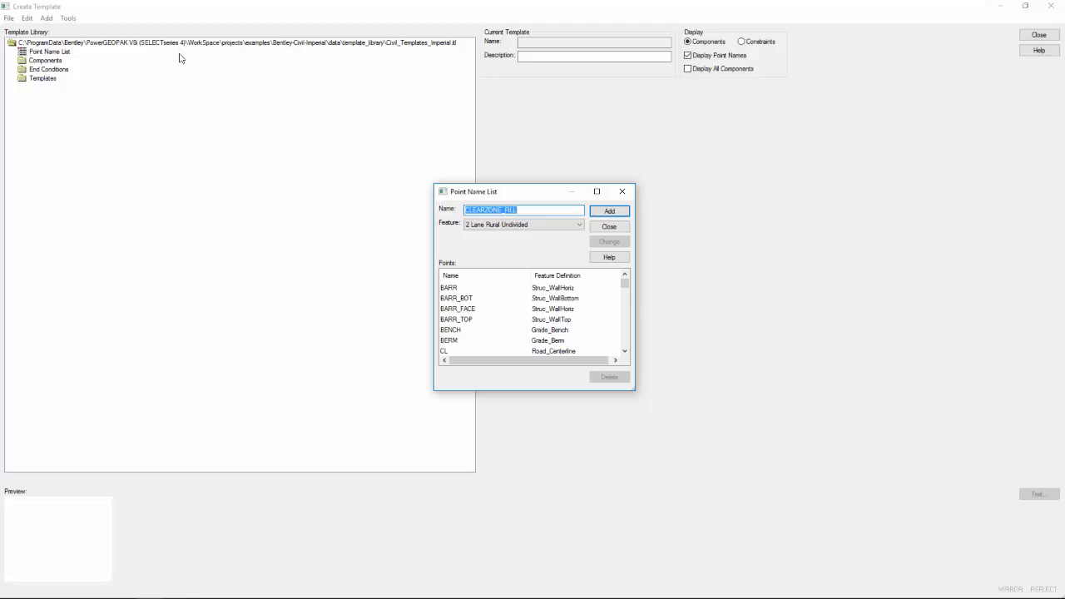
left_click(624, 194)
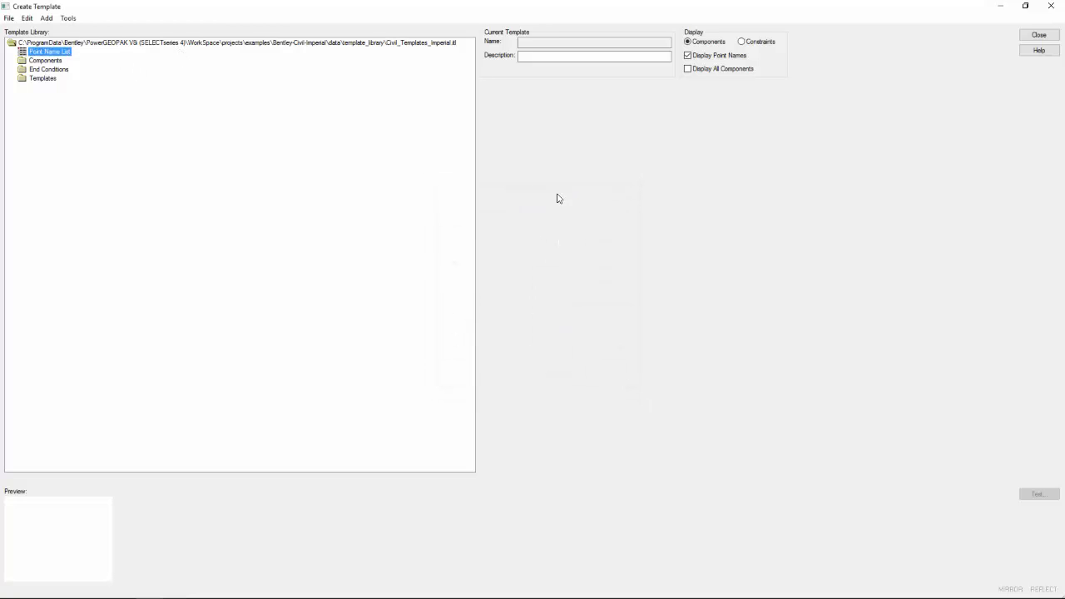
Browse the Components folder, including Curbs and Pavement, and the End Conditions folder, collapsing each one after viewing.
double_click(45, 62)
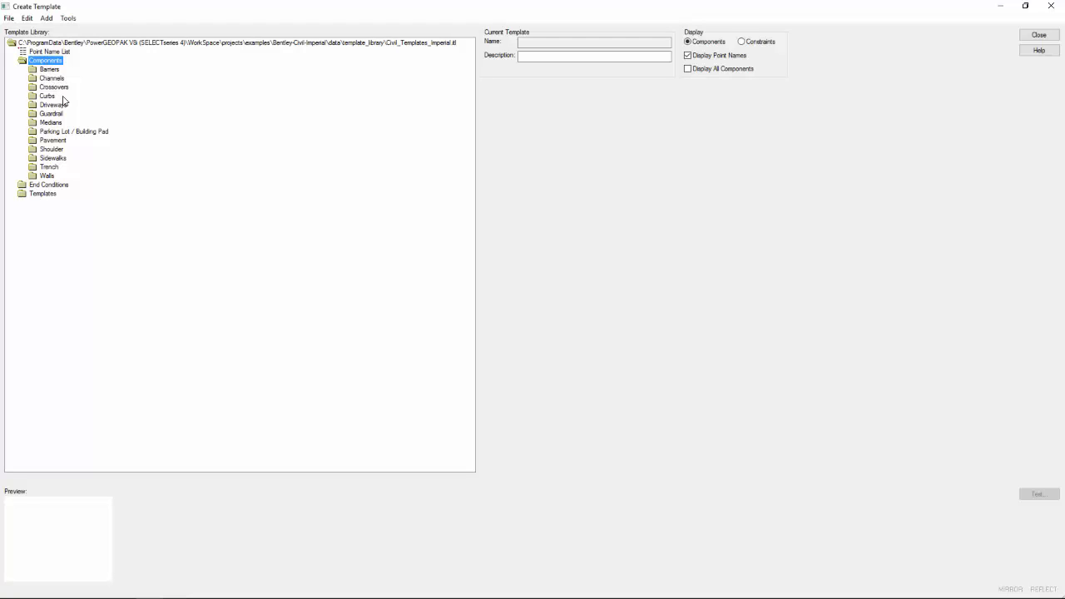
double_click(47, 97)
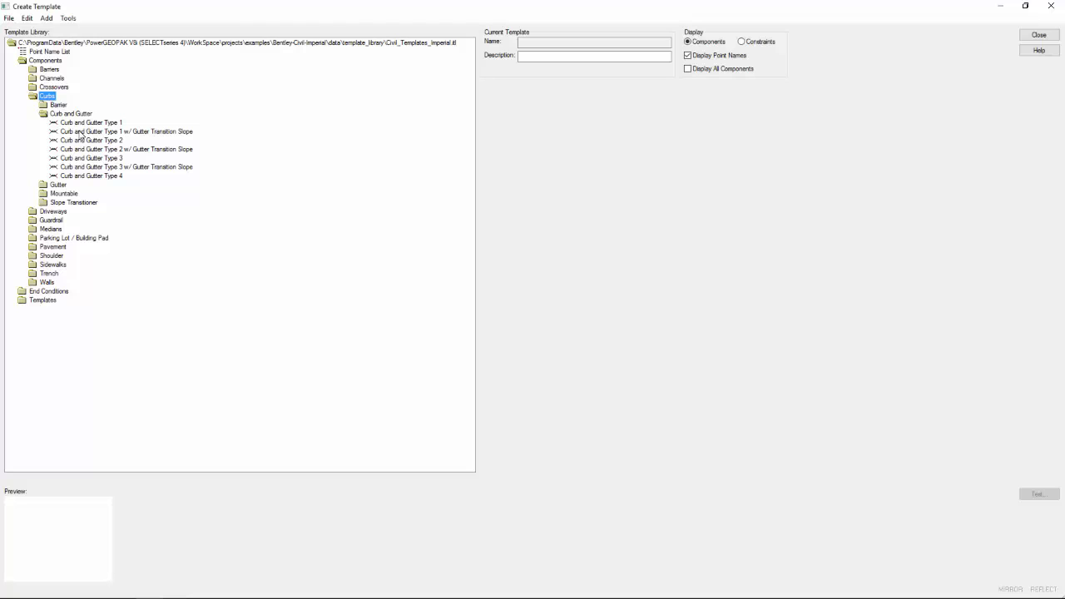
double_click(58, 248)
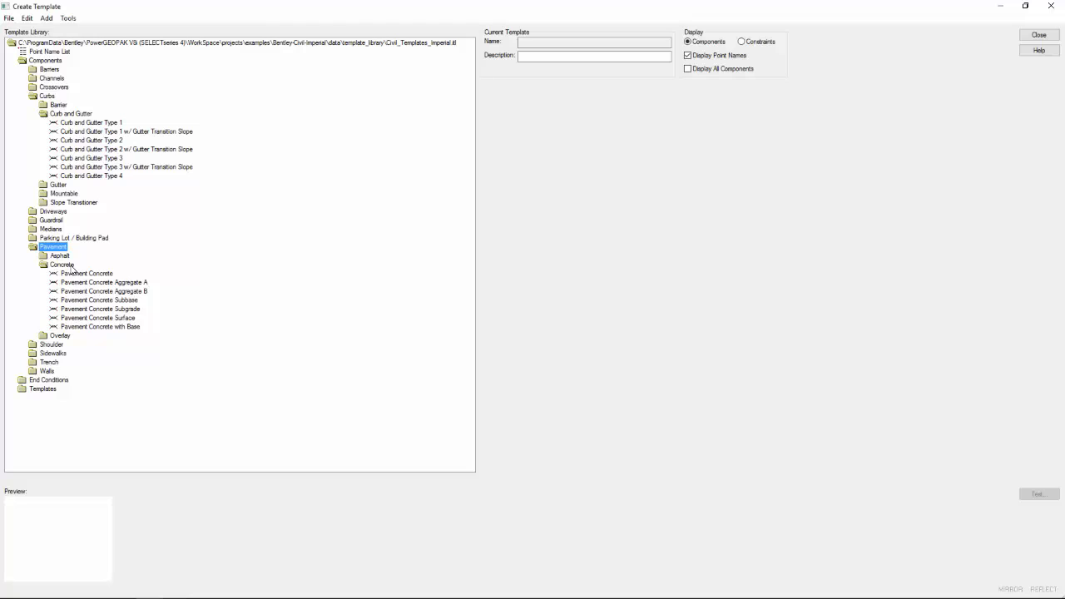
double_click(50, 61)
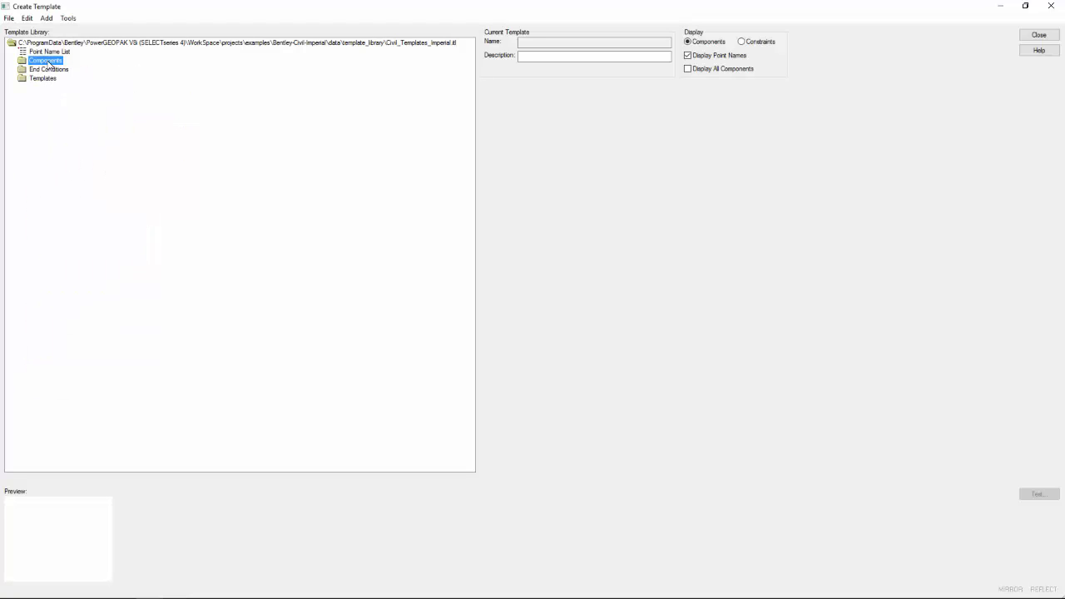
double_click(53, 71)
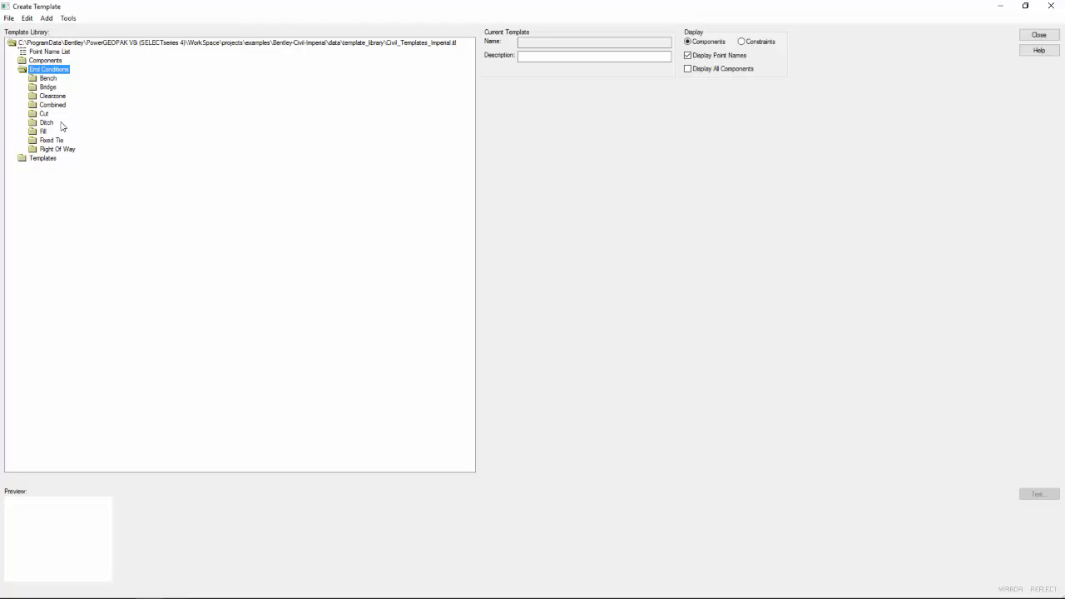
double_click(55, 72)
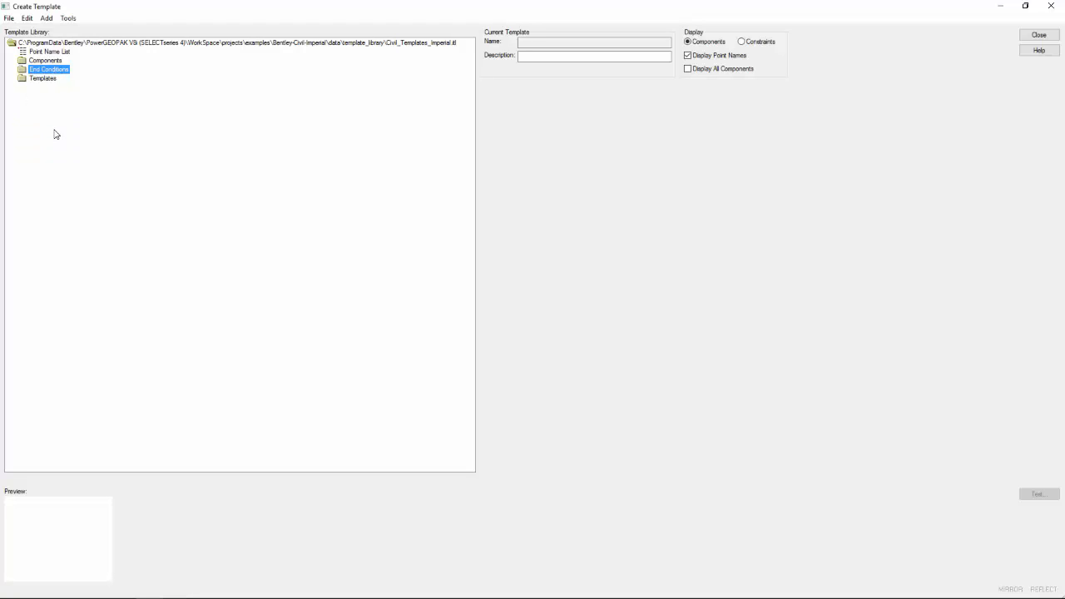
Open the 2 Lane Rural template from the Rural templates folder and enlarge the template drawing area.
double_click(50, 79)
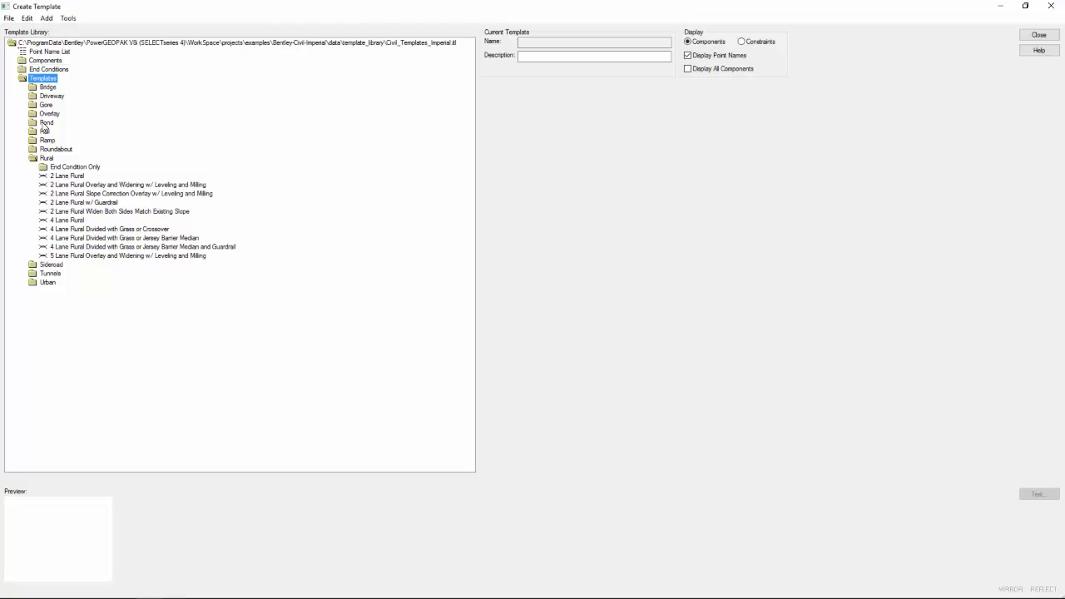
double_click(47, 159)
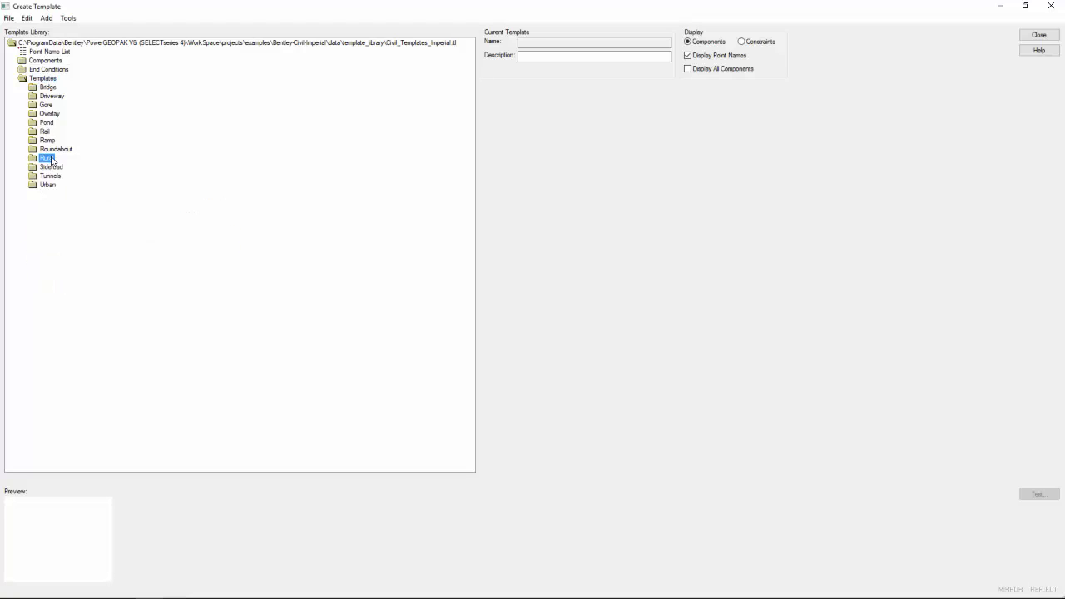
double_click(47, 158)
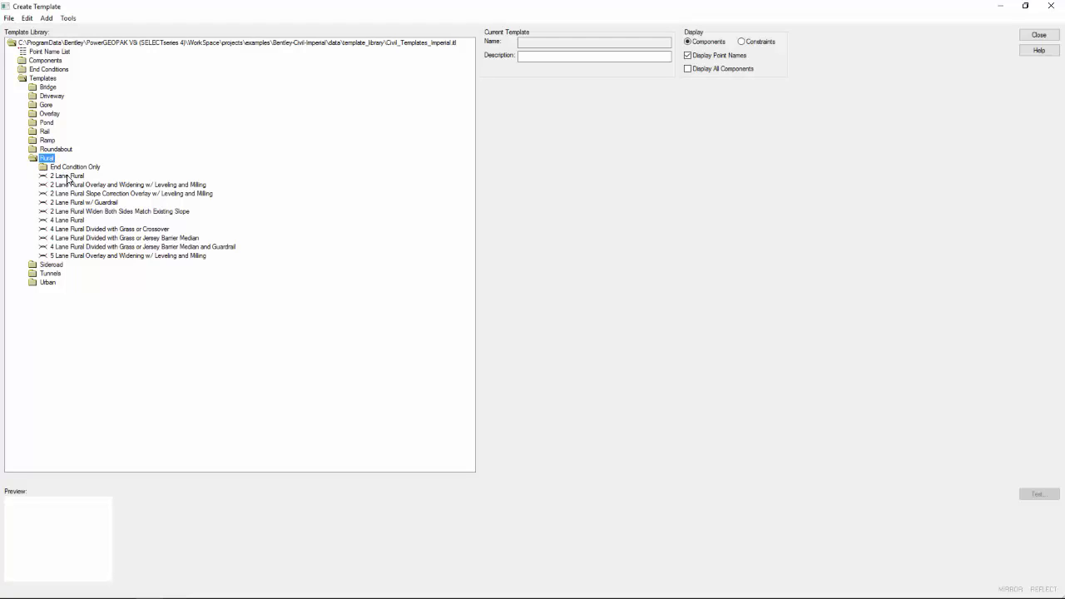
left_click(67, 178)
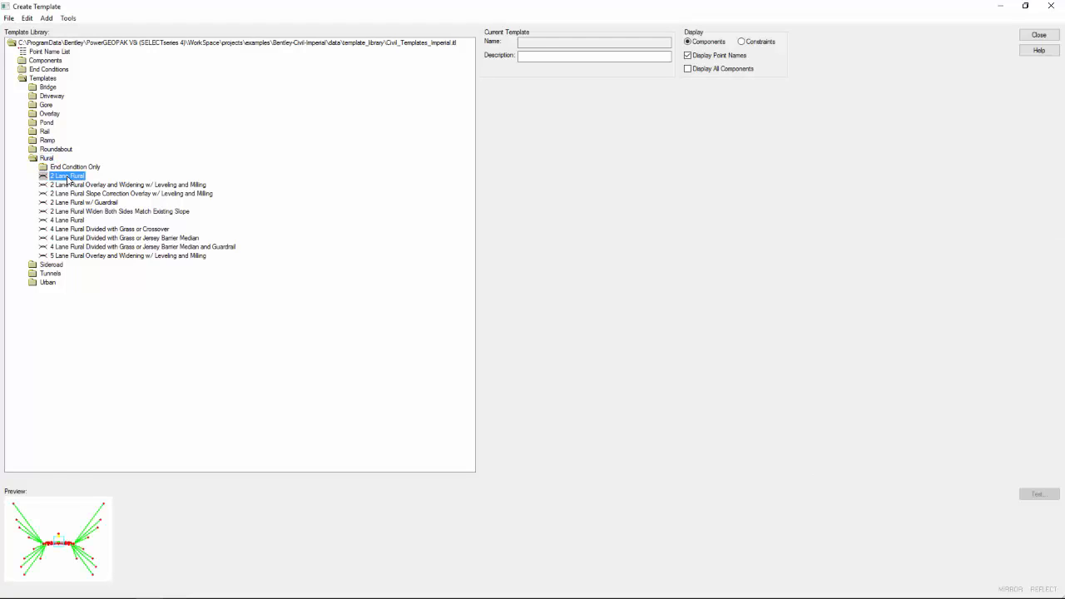
double_click(67, 178)
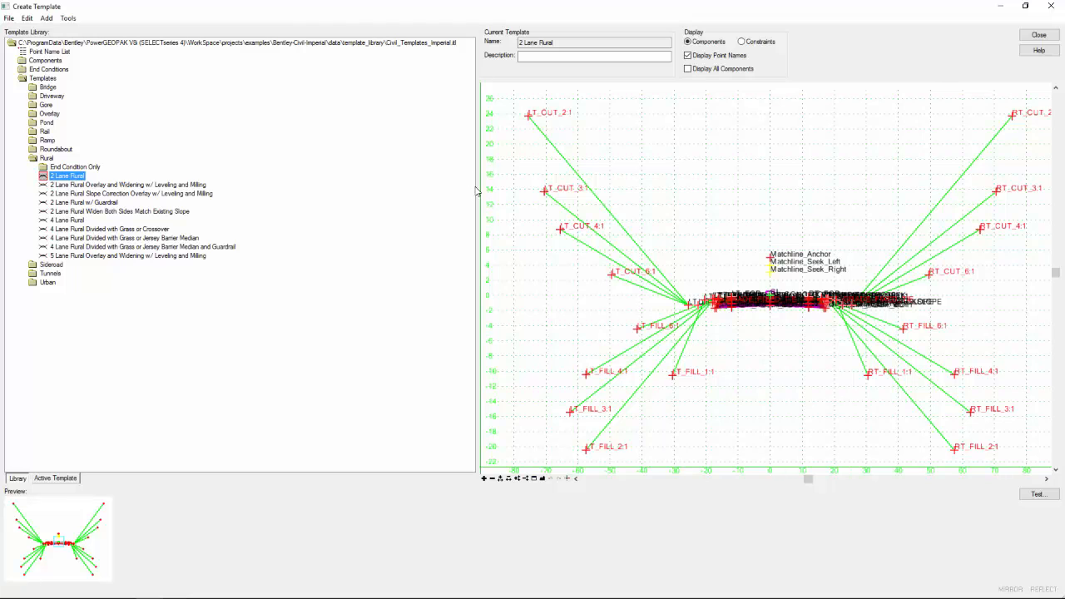
left_click_drag(477, 189, 241, 193)
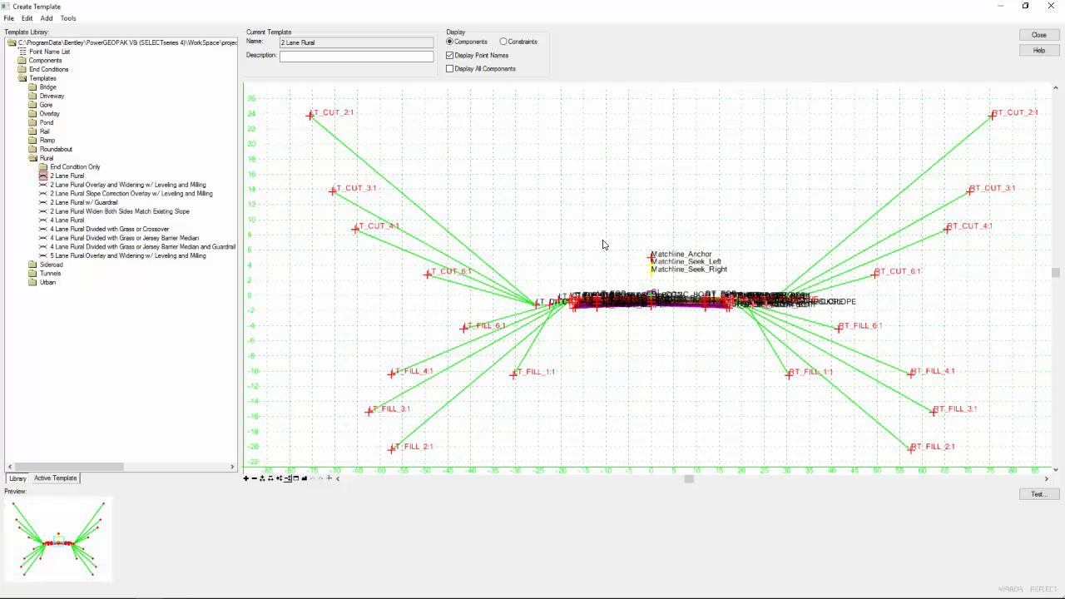
Examine the 2 Lane Rural cross section around the centerline at different zoom levels and vertical scales.
scroll(603, 246, "down", 2)
scroll(604, 250, "up", 1)
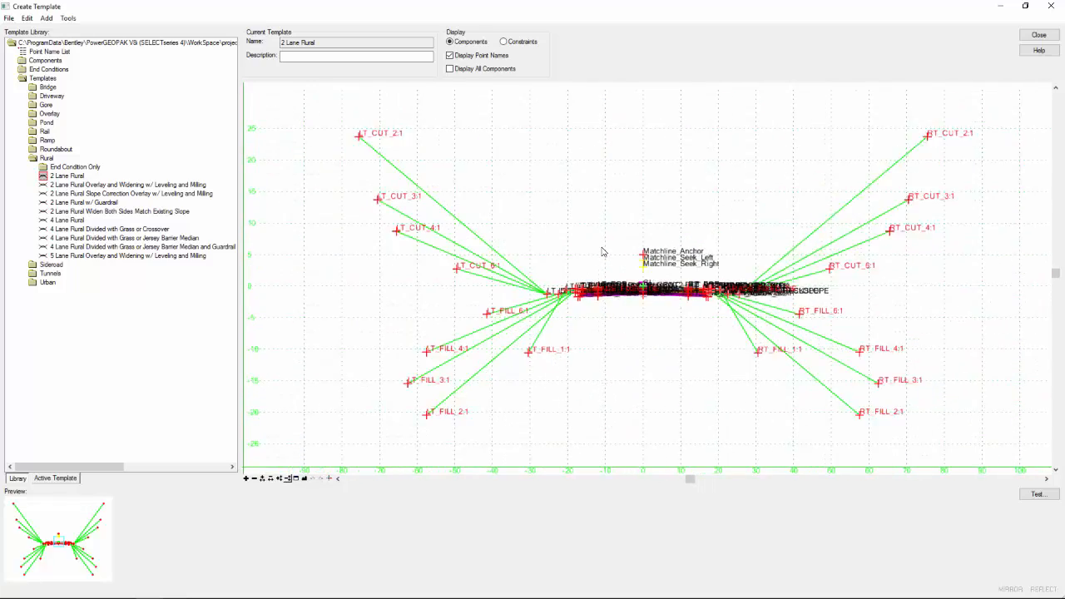
scroll(603, 252, "up", 2)
scroll(632, 275, "down", 2)
scroll(656, 295, "up", 2)
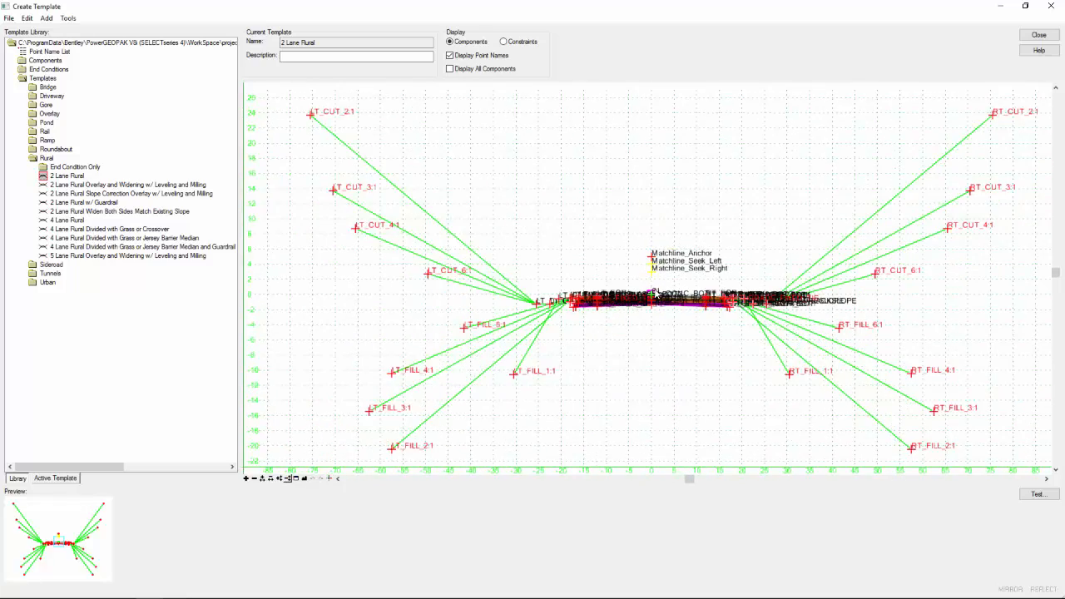
scroll(656, 294, "up", 1)
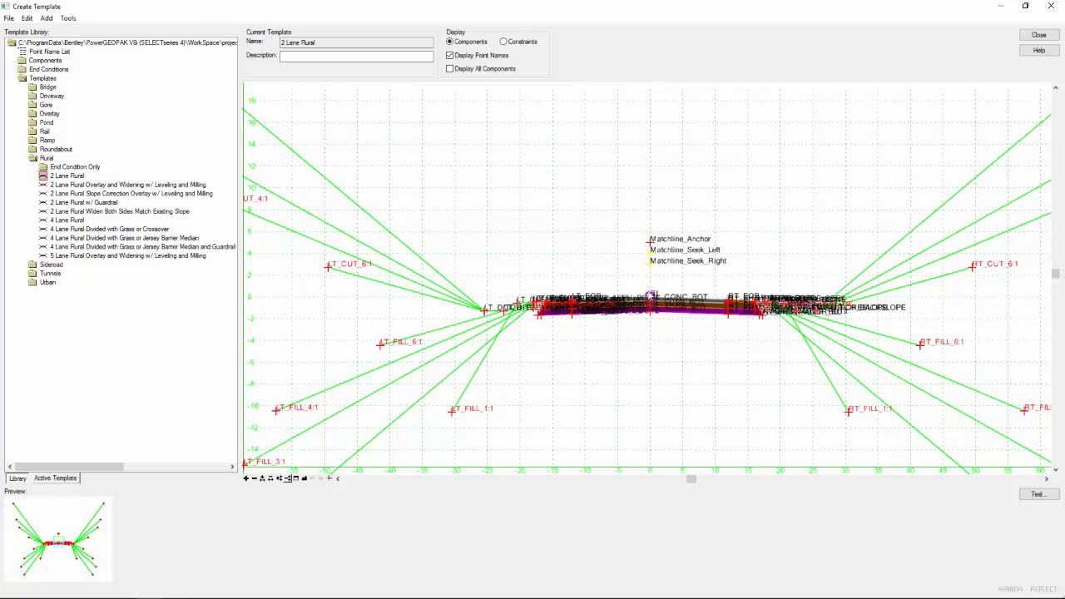
scroll(650, 295, "down", 2, "ctrl")
scroll(650, 295, "up", 7, "ctrl")
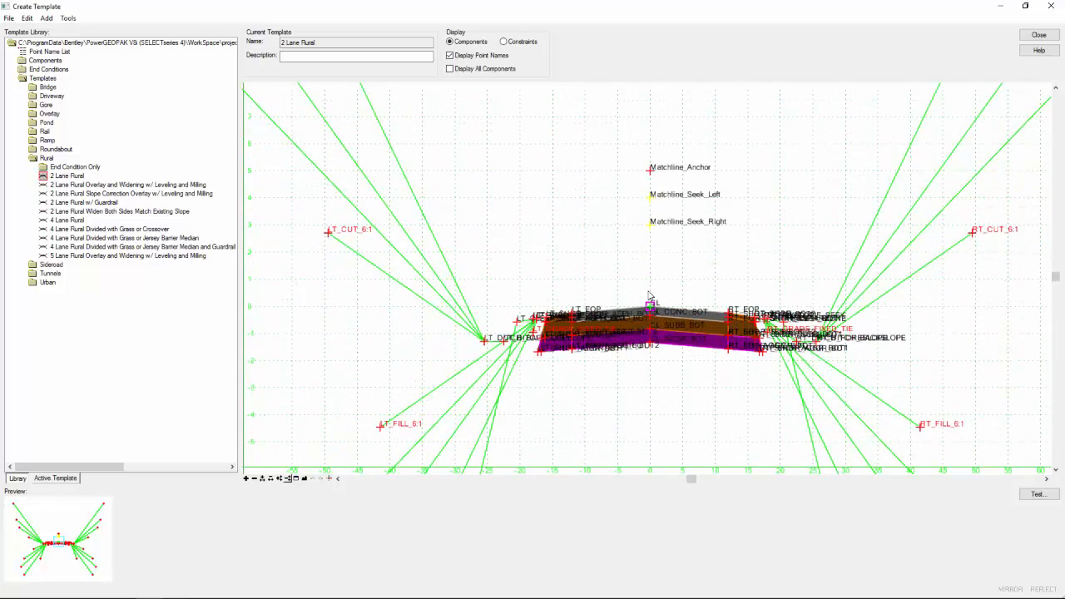
scroll(650, 296, "down", 2, "ctrl")
scroll(650, 295, "up", 2, "ctrl")
scroll(650, 295, "down", 2, "ctrl")
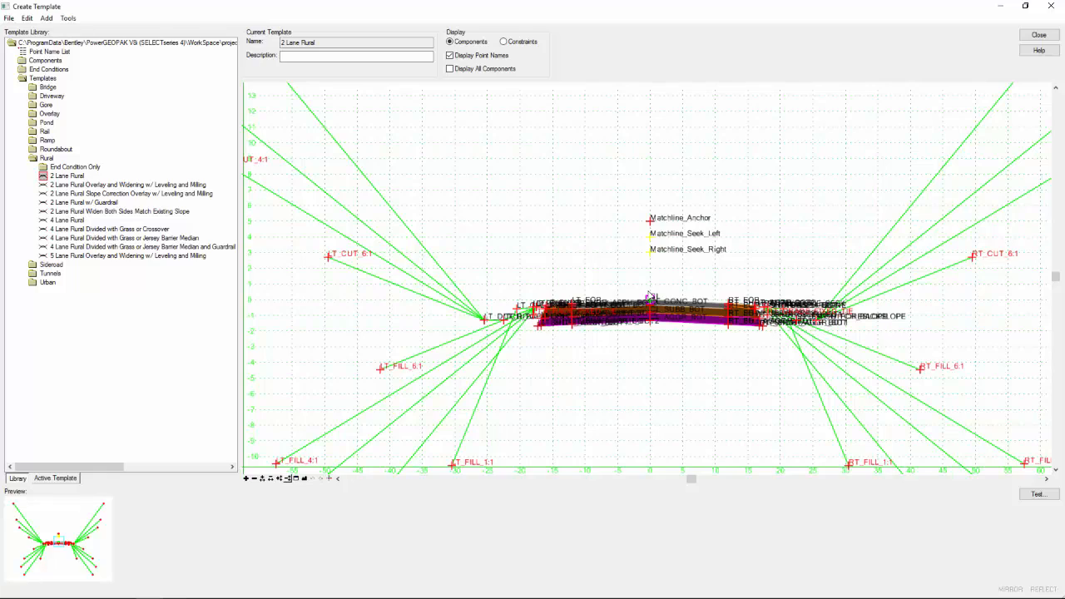
scroll(649, 292, "up", 4, "shift")
scroll(647, 291, "down", 5, "shift")
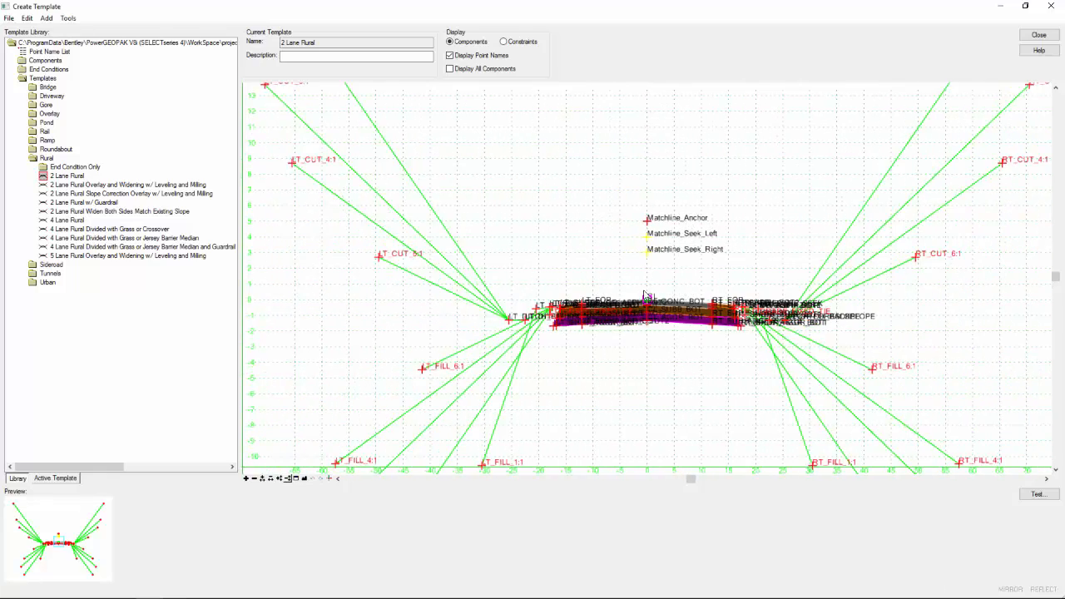
scroll(644, 290, "up", 4, "shift")
scroll(644, 293, "down", 3, "shift")
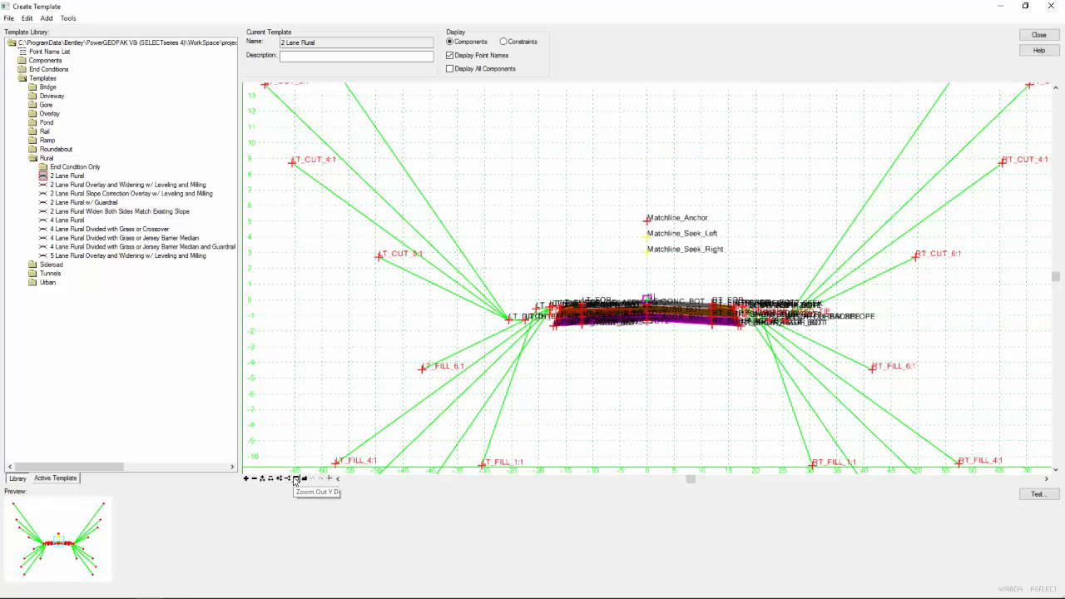
Zoom a window area onto the left shoulder and edge-of-pavement part of the template.
left_click(296, 480)
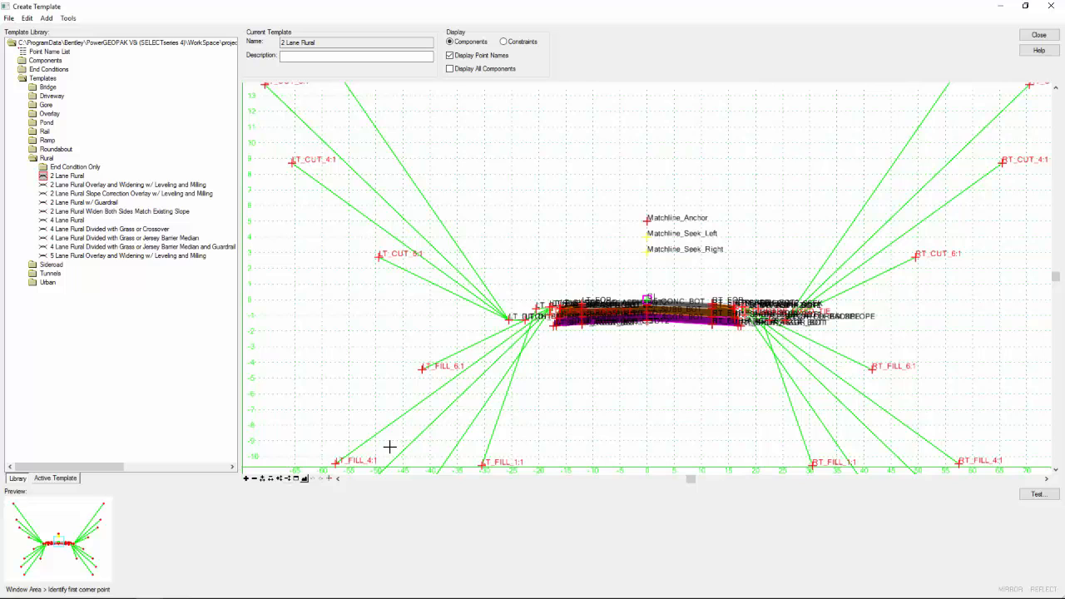
left_click(542, 255)
left_click(615, 363)
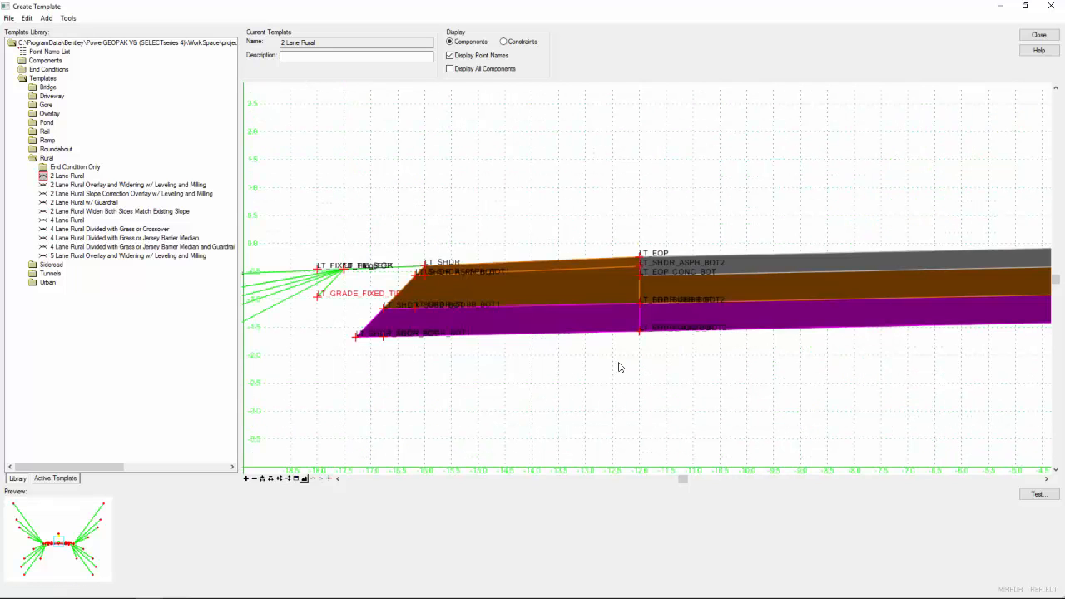
Fit the whole template in the view, and open the Dynamic Settings to view them before closing them.
left_click(305, 479)
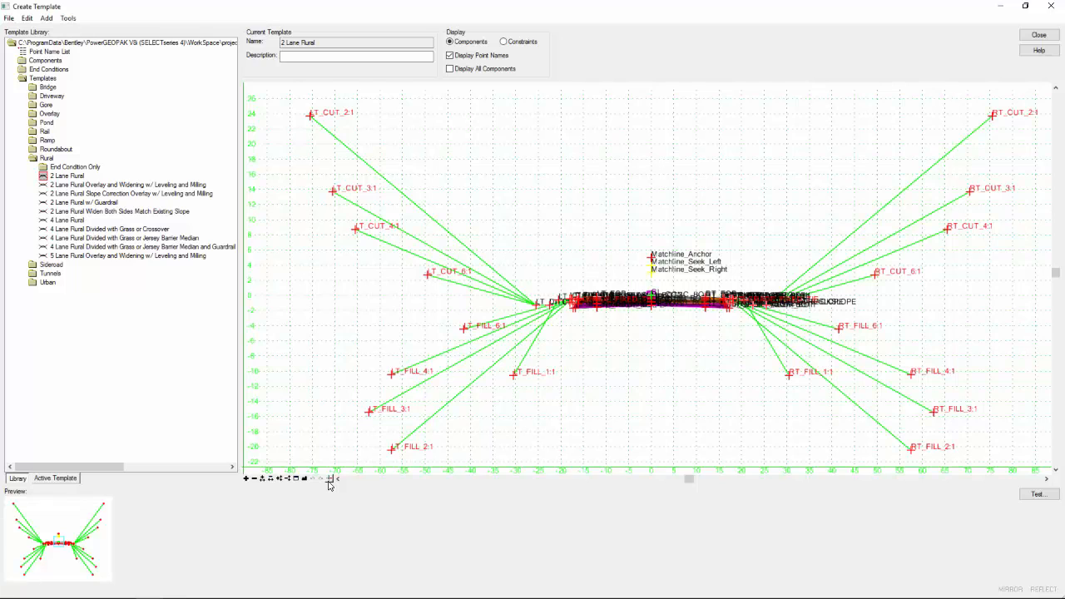
left_click(329, 479)
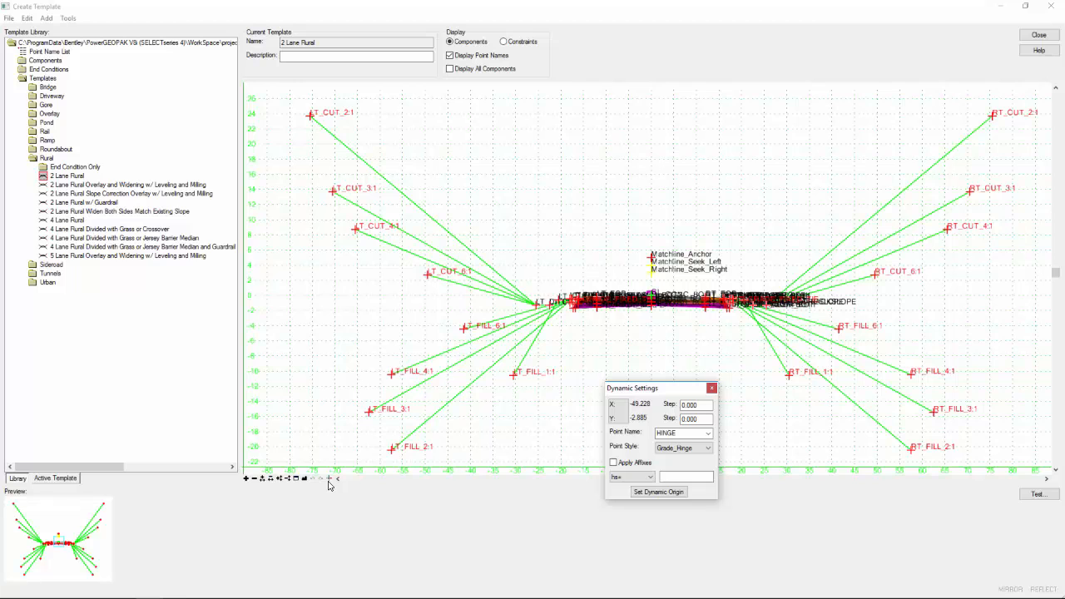
left_click(712, 389)
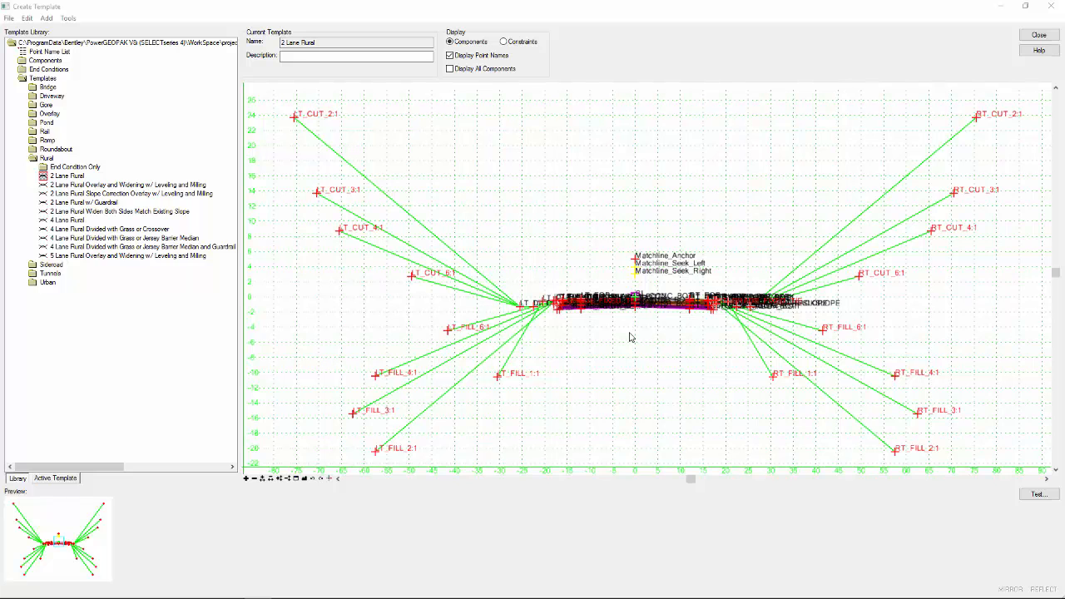
Inspect the point properties of the template's CL origin point and close them.
scroll(630, 304, "up", 1)
scroll(633, 299, "up", 3)
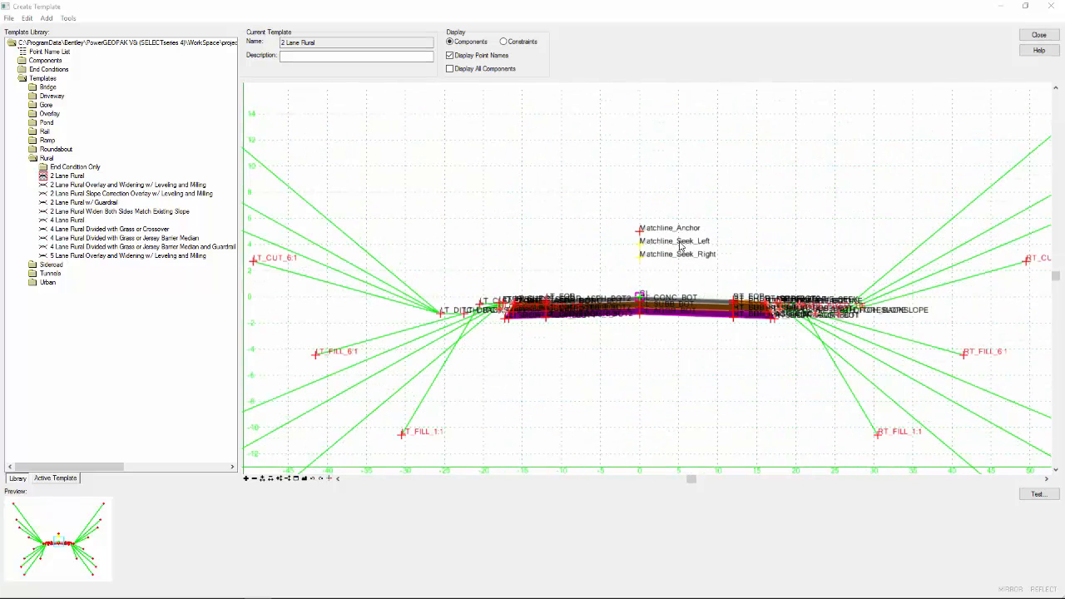
scroll(658, 265, "up", 1)
scroll(656, 266, "up", 1)
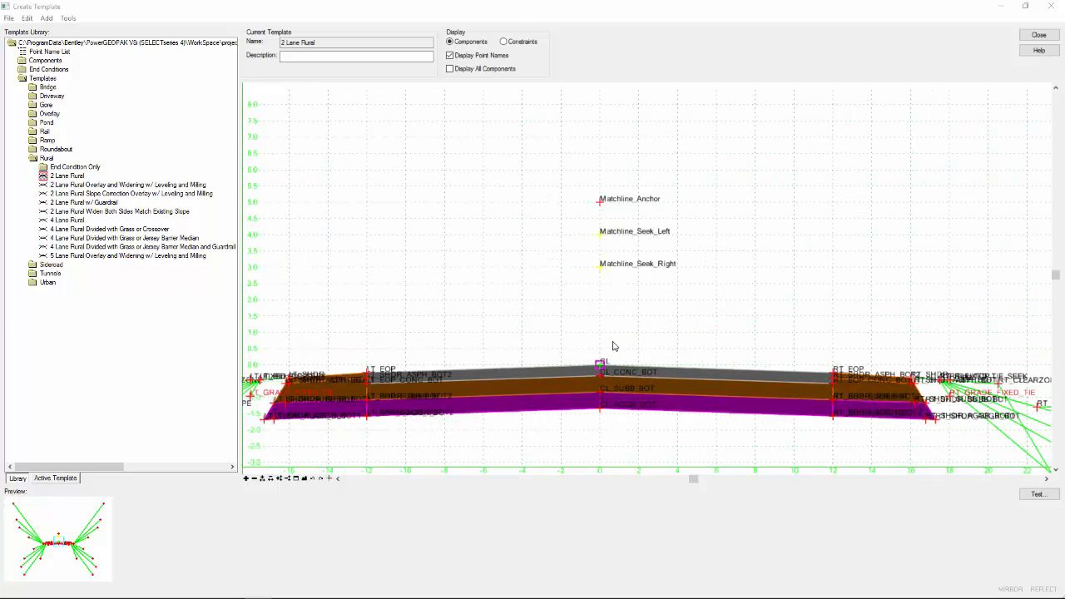
mouse_move(609, 366)
mouse_move(603, 204)
double_click(601, 367)
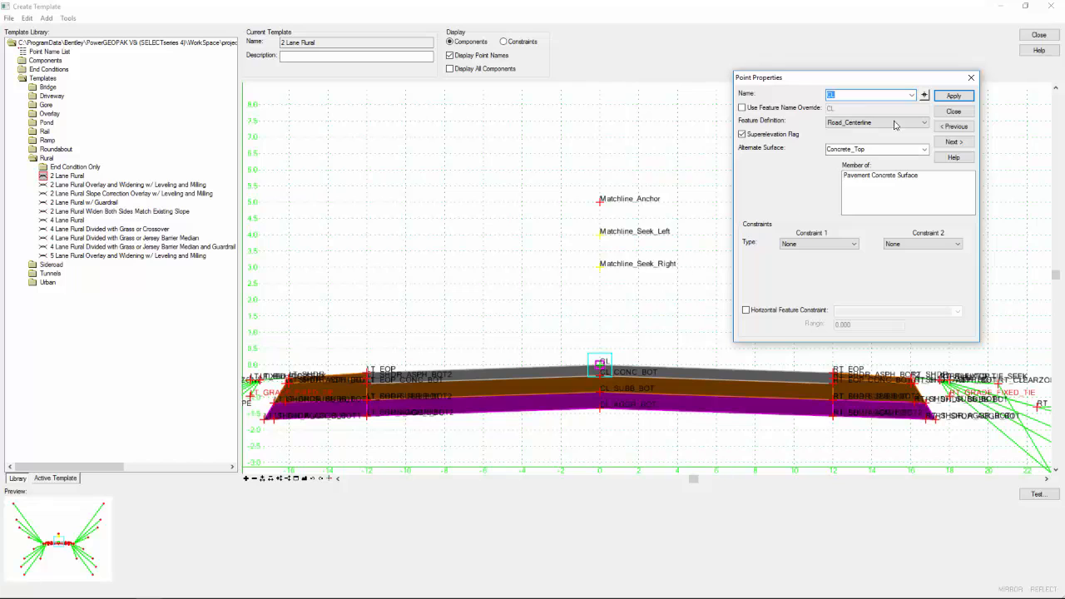
left_click(971, 78)
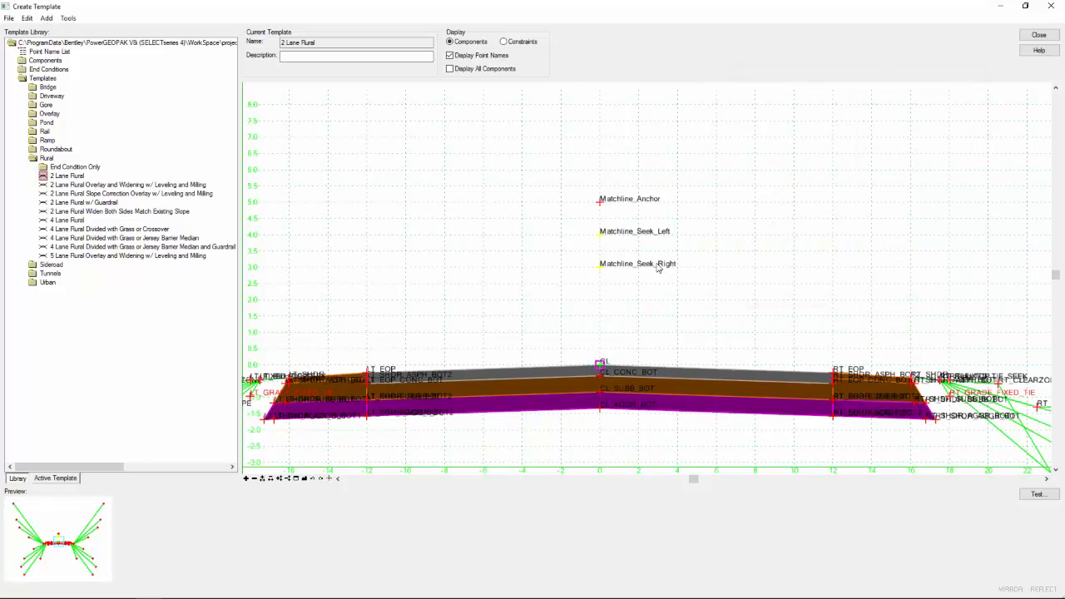
Inspect the point properties of Matchline_Seek_Right, and switch the properties display to the Matchline_Anchor point by picking it in the template.
double_click(602, 272)
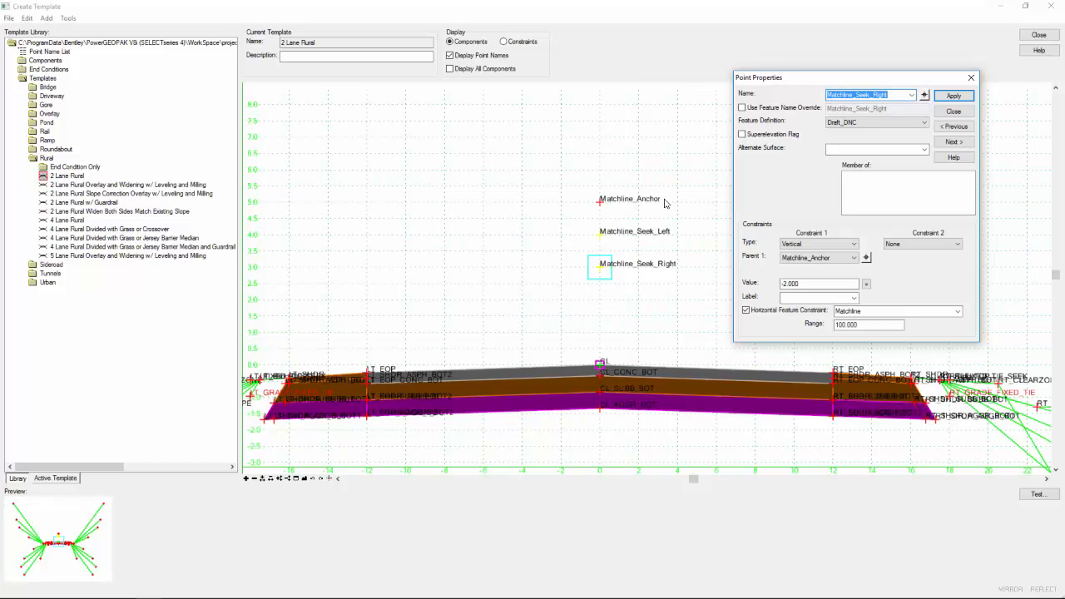
left_click(925, 98)
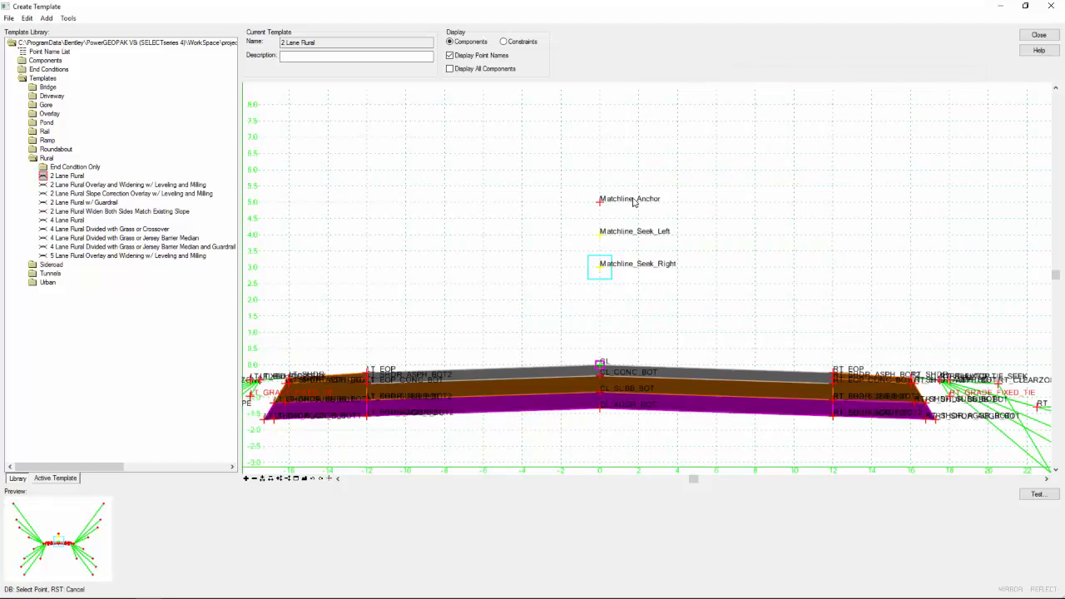
left_click(600, 206)
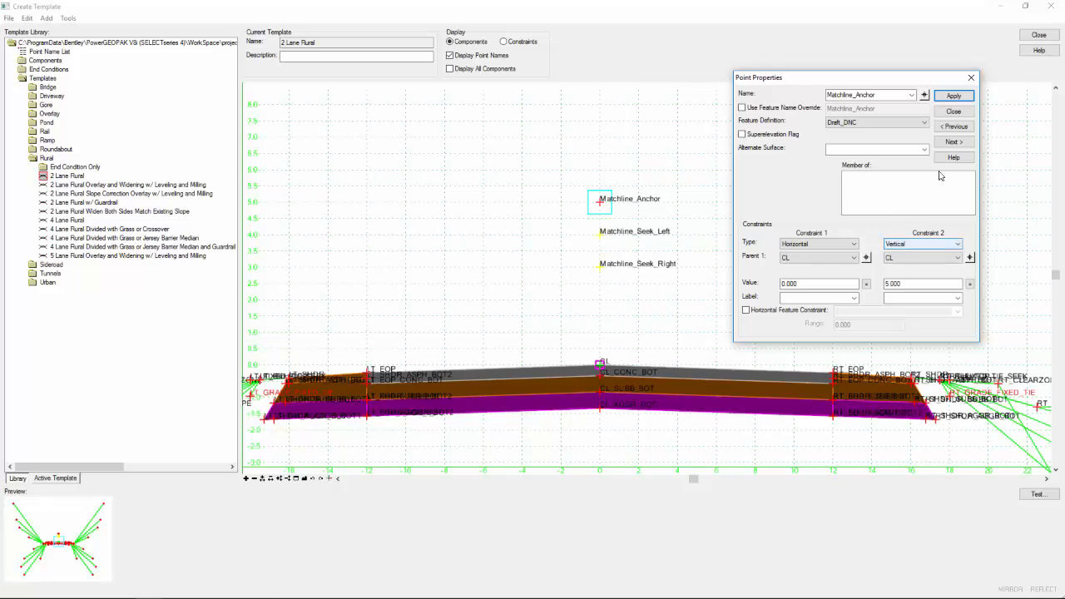
Close the Matchline_Anchor point properties, and view the template's constraints before returning to the components display.
left_click(955, 96)
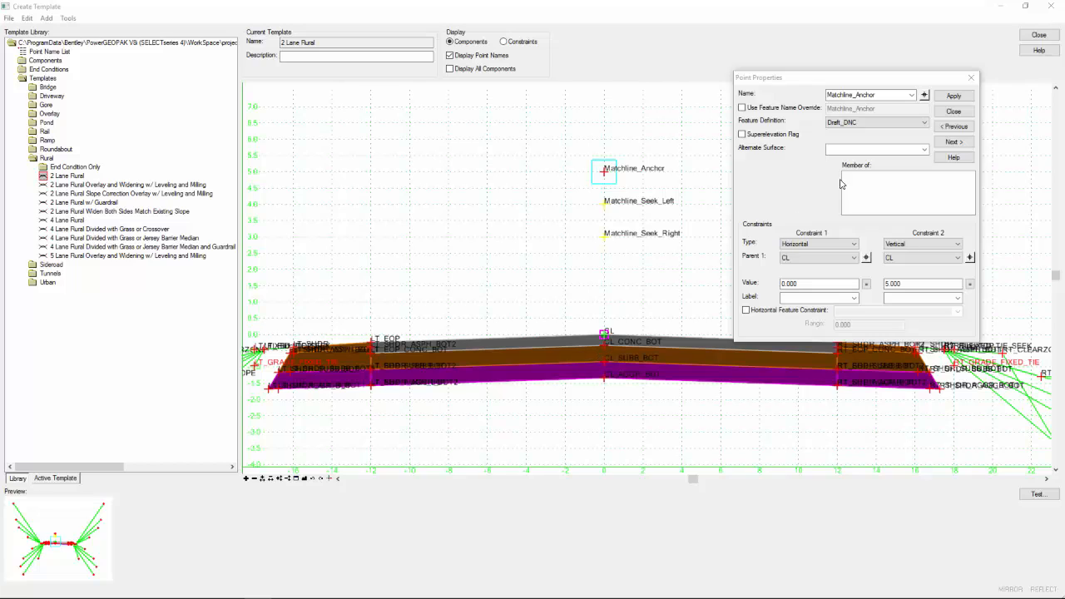
left_click(970, 77)
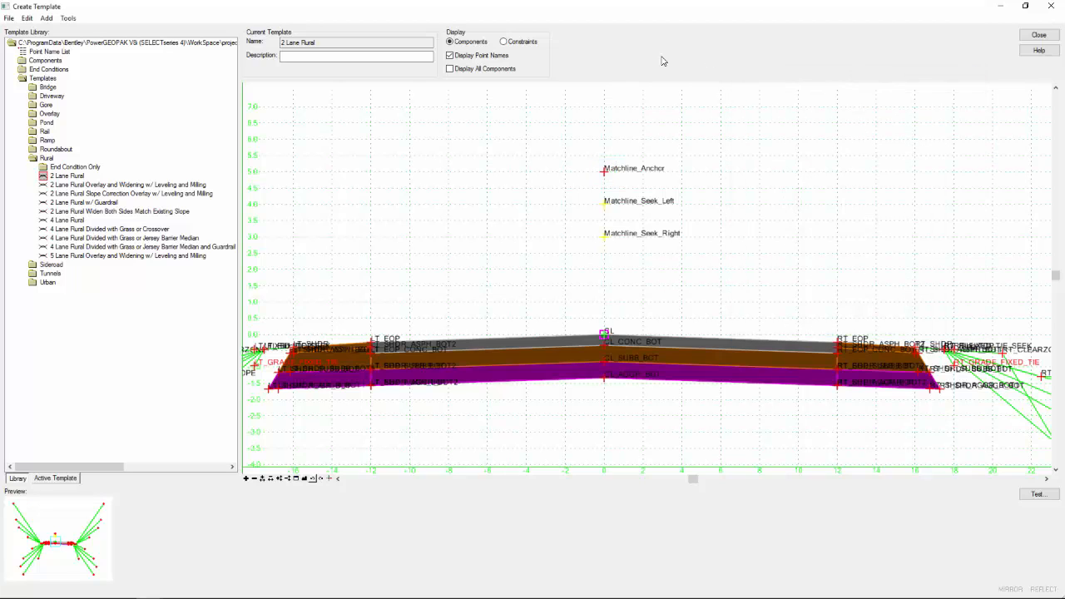
left_click(503, 41)
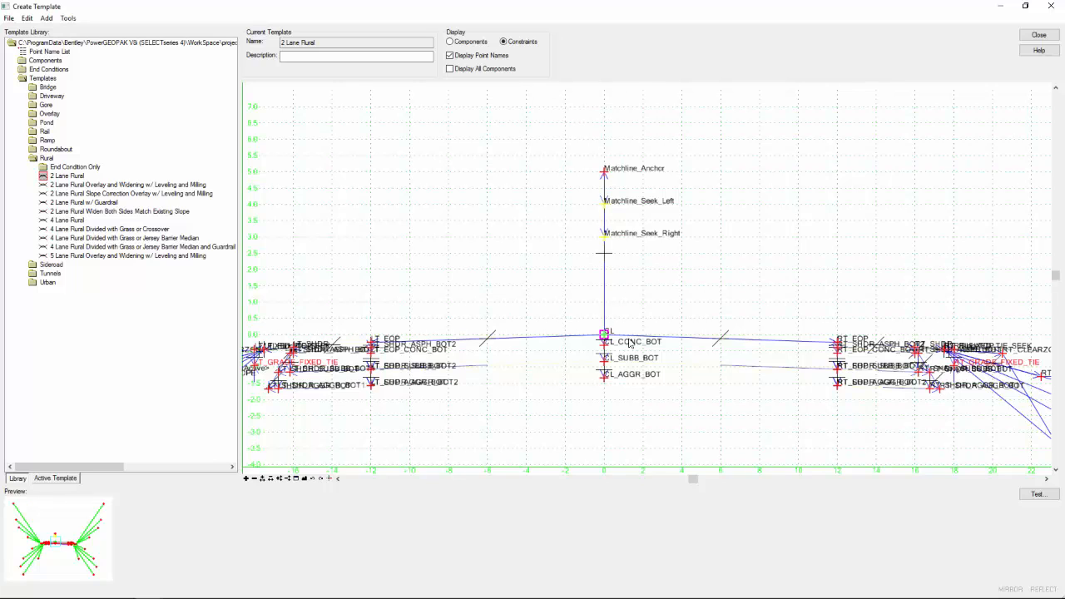
mouse_move(626, 337)
left_click(450, 42)
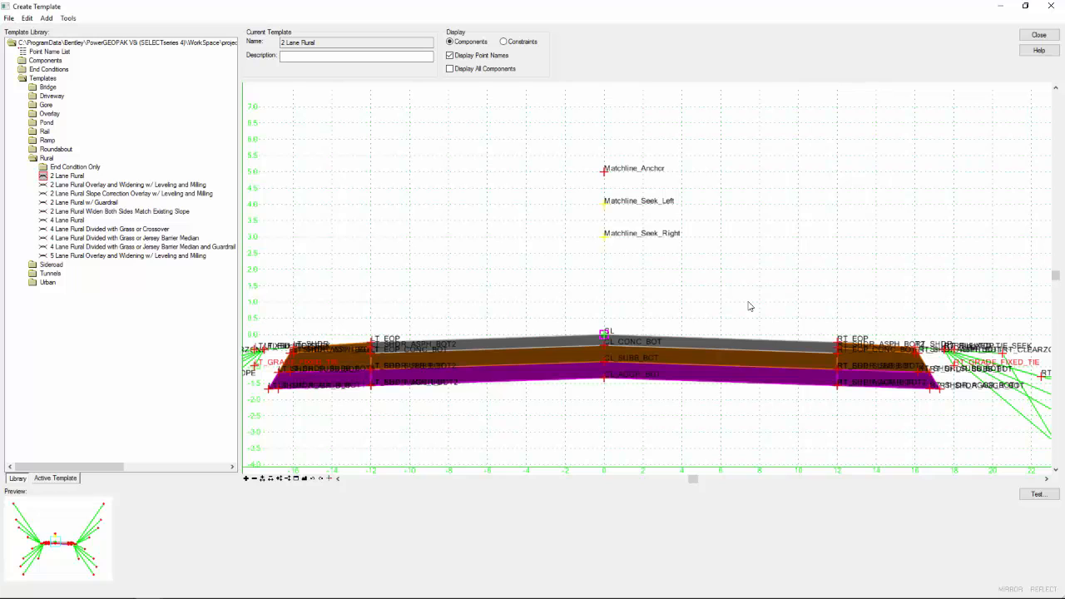
Set the horizontal constraint value of the RT_EOP point to 24 and apply it.
scroll(838, 345, "up", 3)
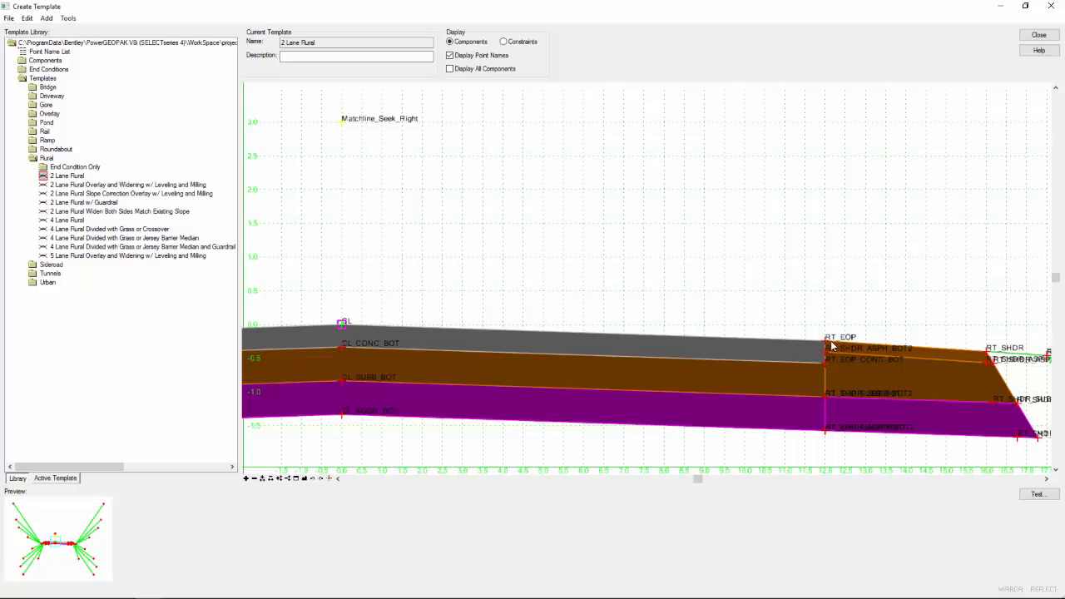
mouse_move(828, 348)
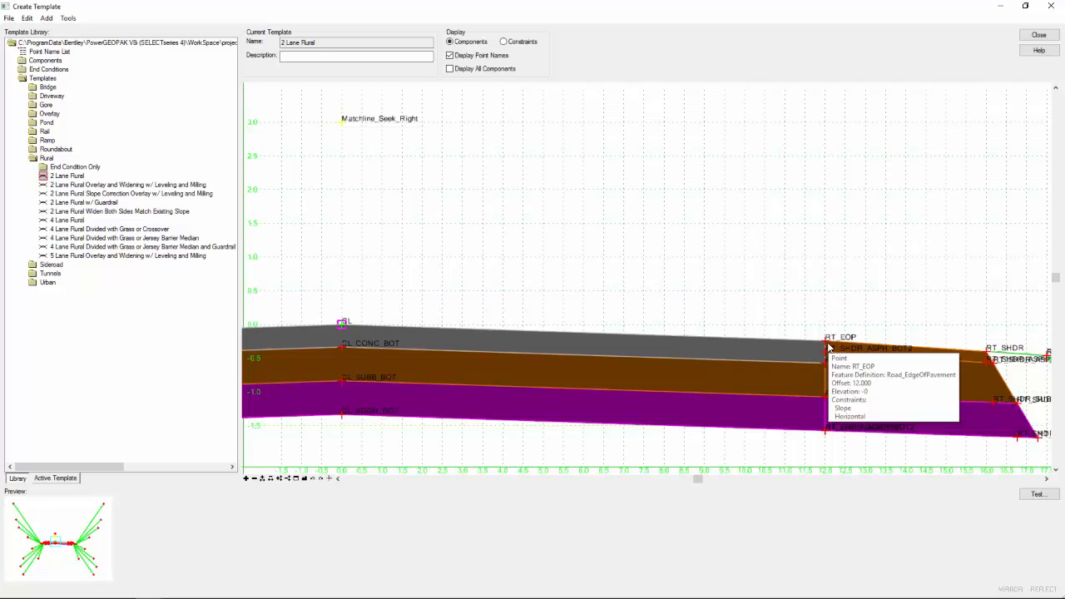
double_click(827, 343)
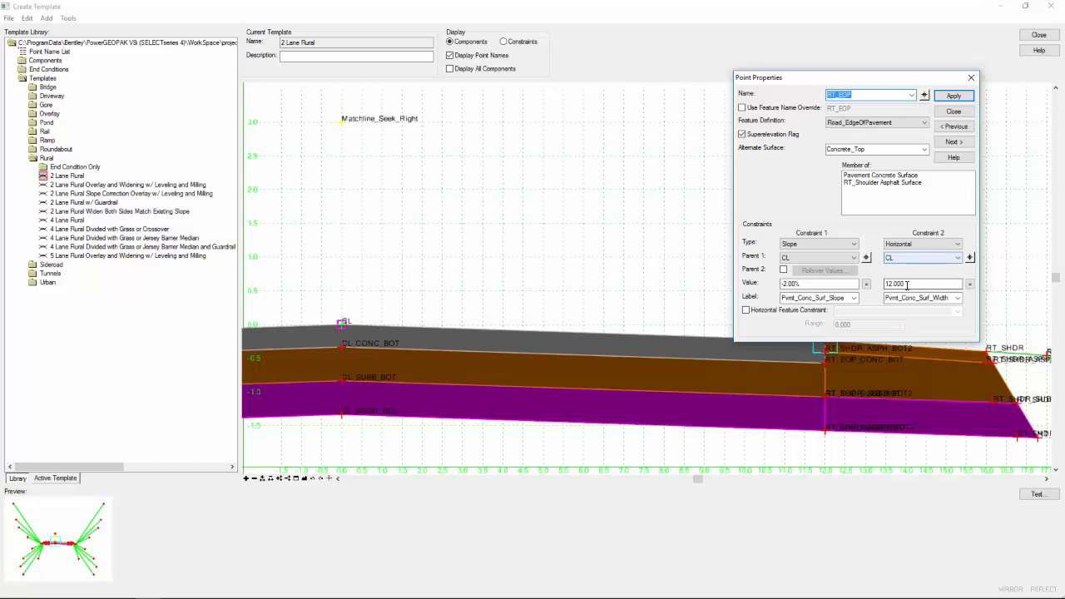
double_click(907, 284)
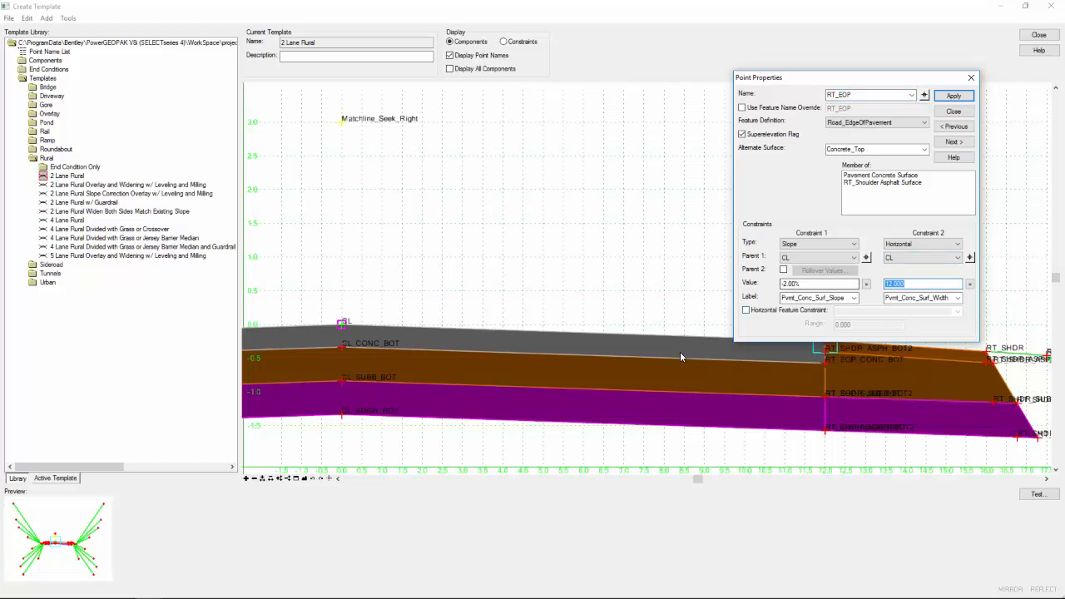
scroll(683, 349, "down", 2)
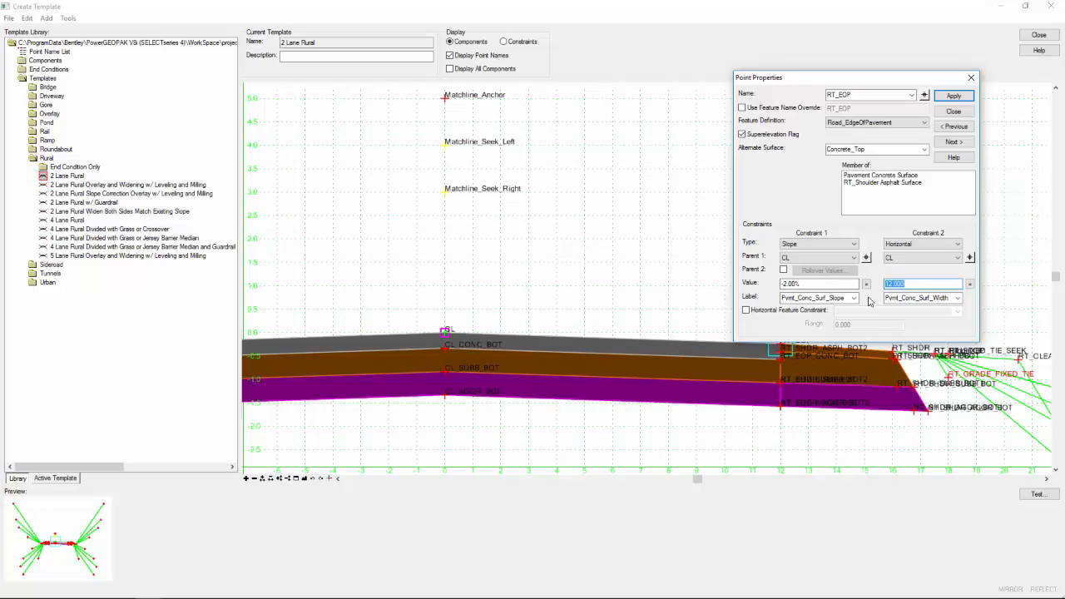
type("24")
key("Return")
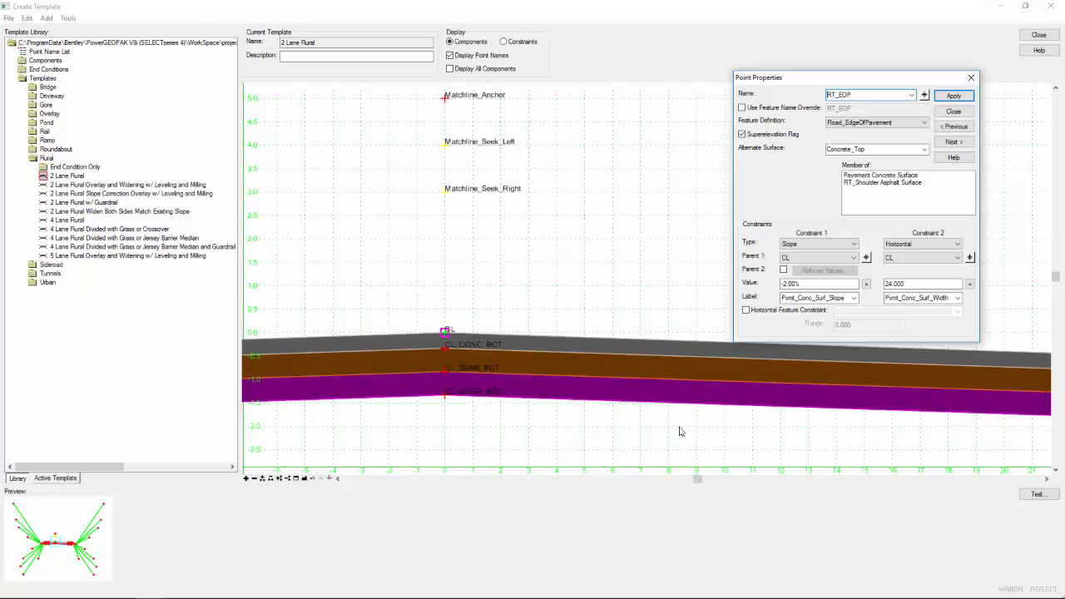
scroll(523, 329, "down", 1)
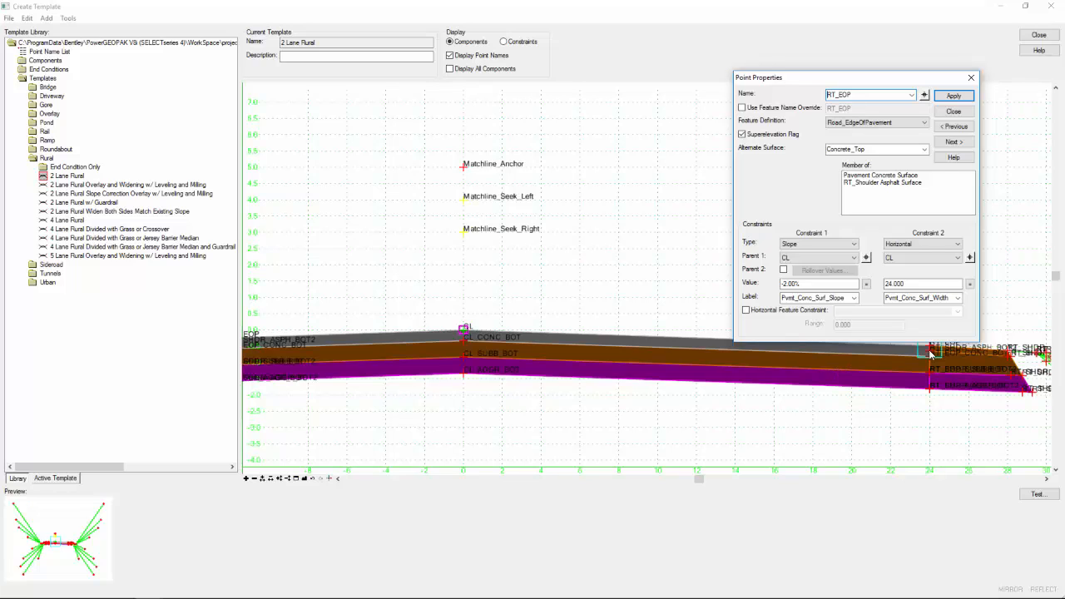
Switch the point properties to RT_EOP_CONC_BOT by picking it in the template, and examine its constraints and depth label.
left_click(957, 114)
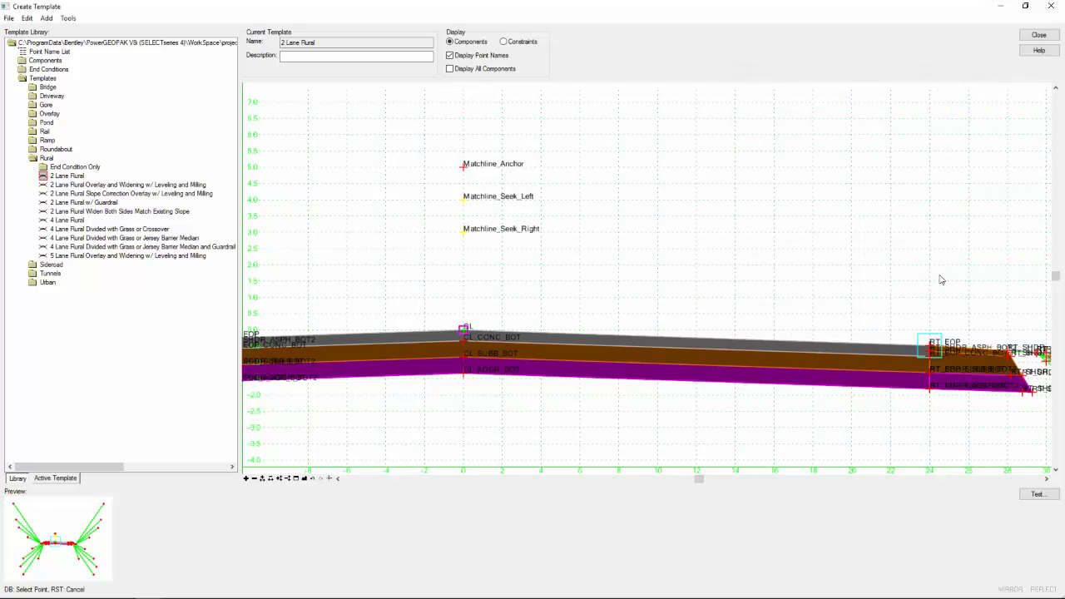
scroll(930, 358, "up", 1)
scroll(931, 358, "up", 1)
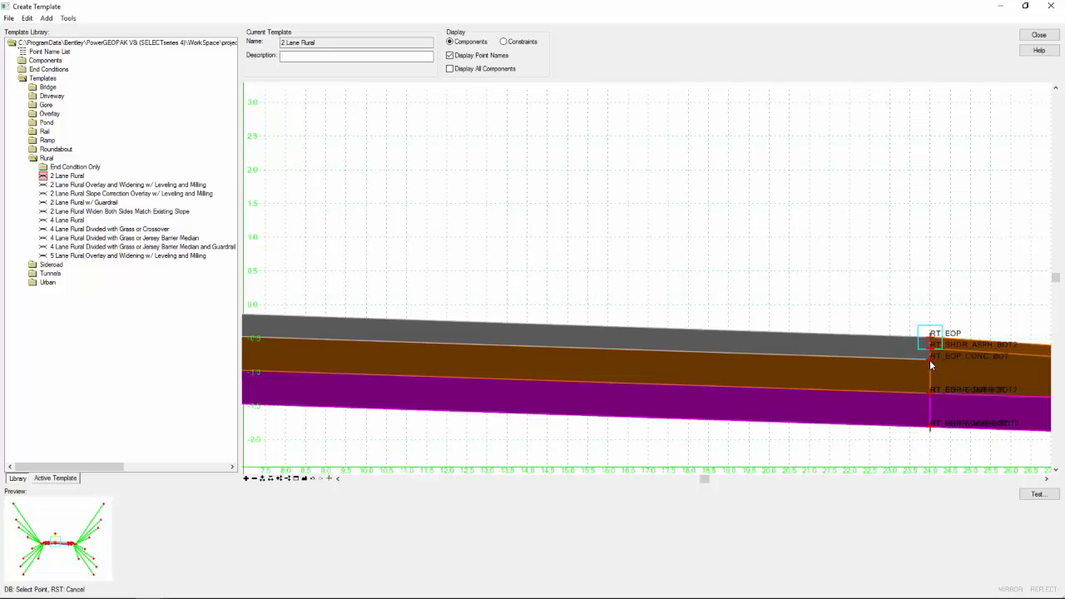
left_click(934, 359)
scroll(672, 289, "down", 1)
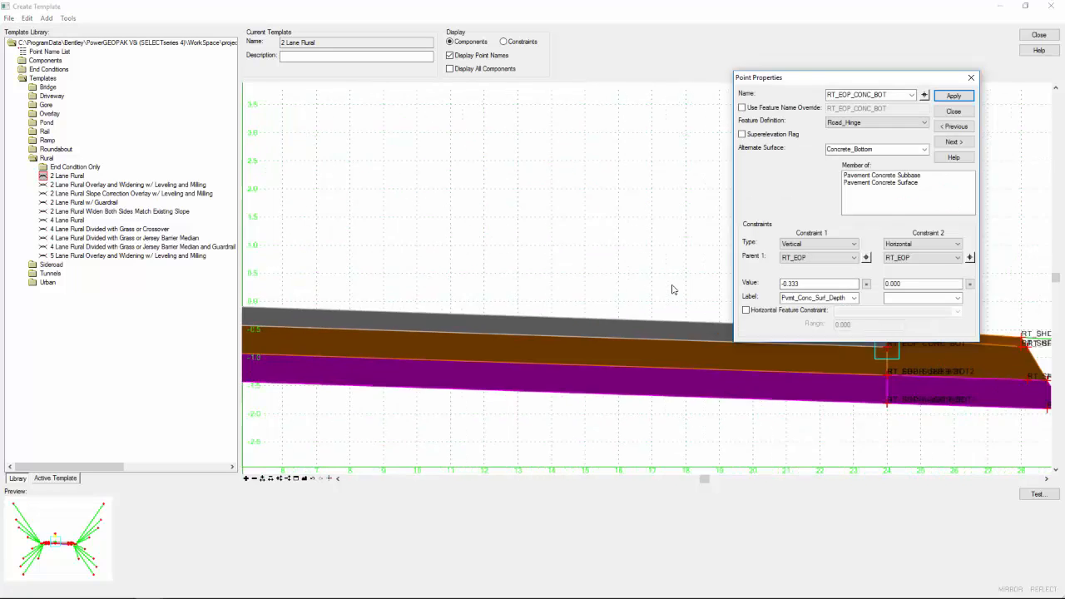
scroll(665, 304, "down", 1)
scroll(656, 323, "down", 1)
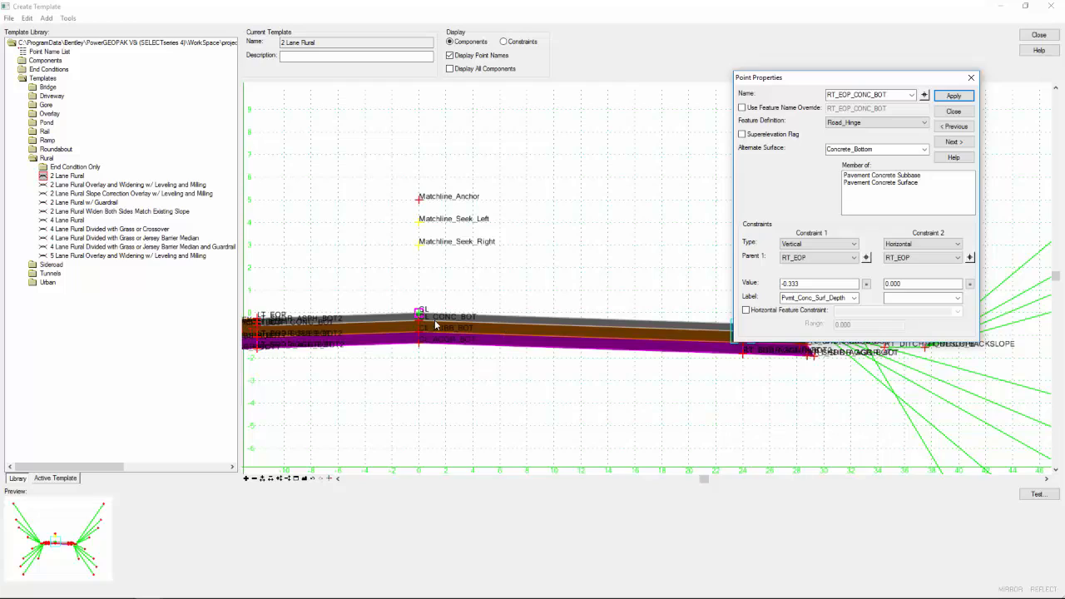
scroll(546, 305, "down", 3)
scroll(419, 317, "up", 4)
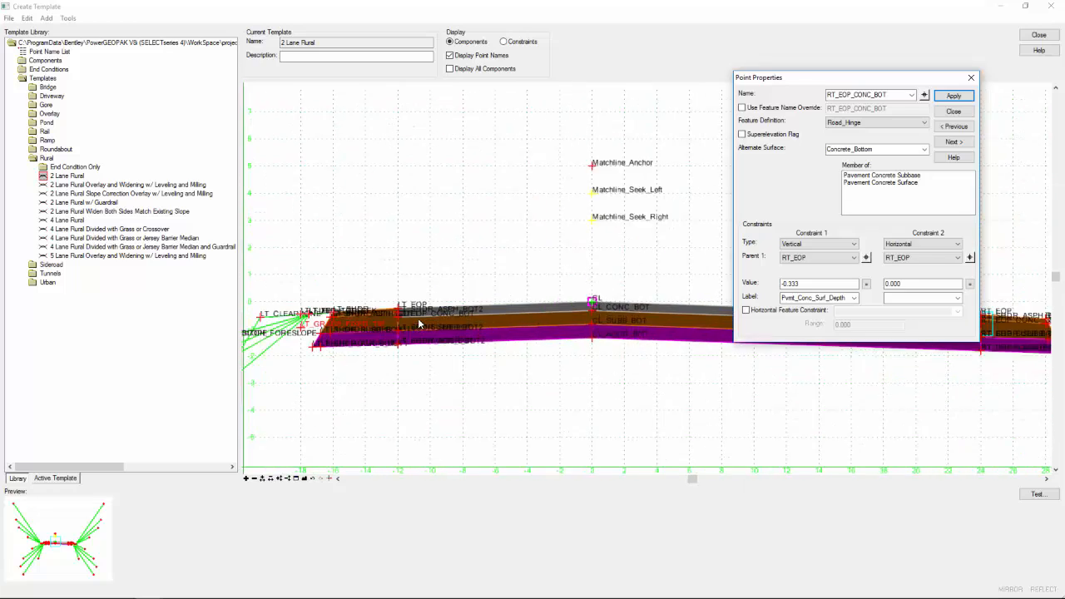
scroll(418, 323, "down", 3)
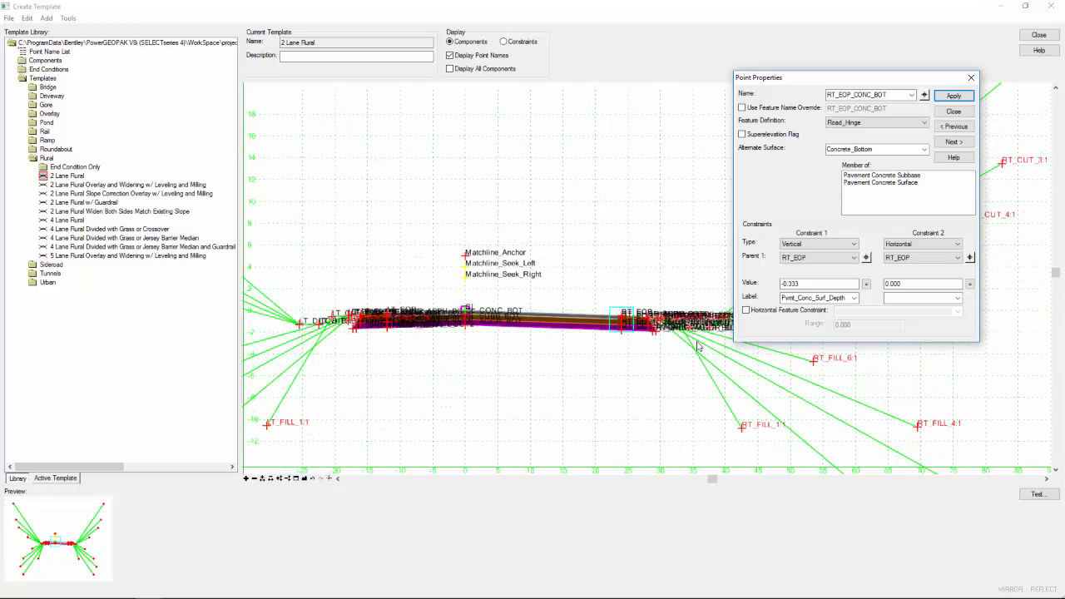
scroll(647, 322, "up", 3)
scroll(646, 322, "up", 3)
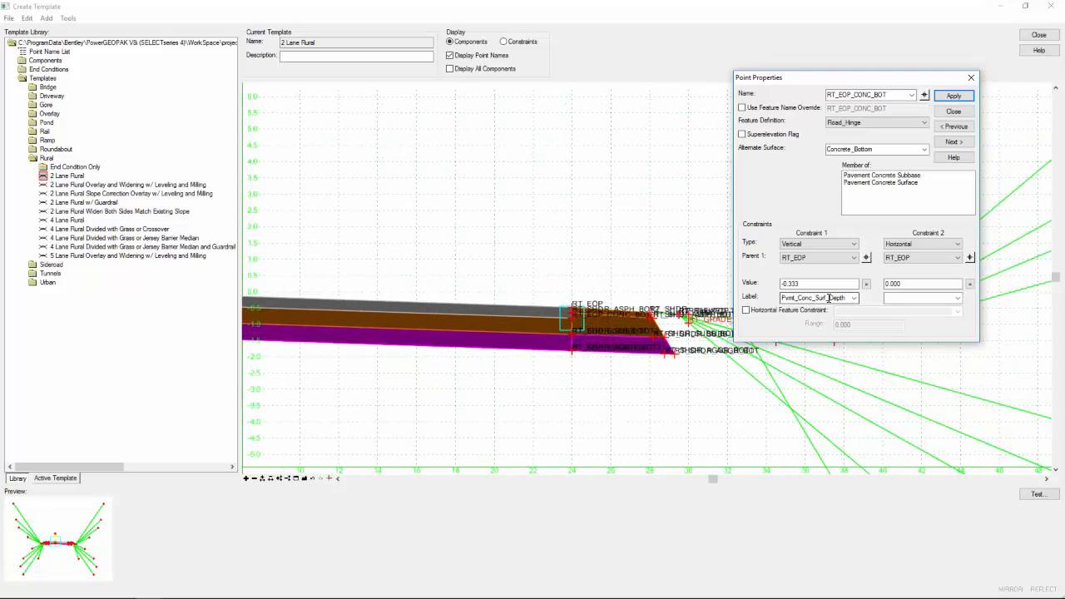
scroll(606, 257, "down", 2)
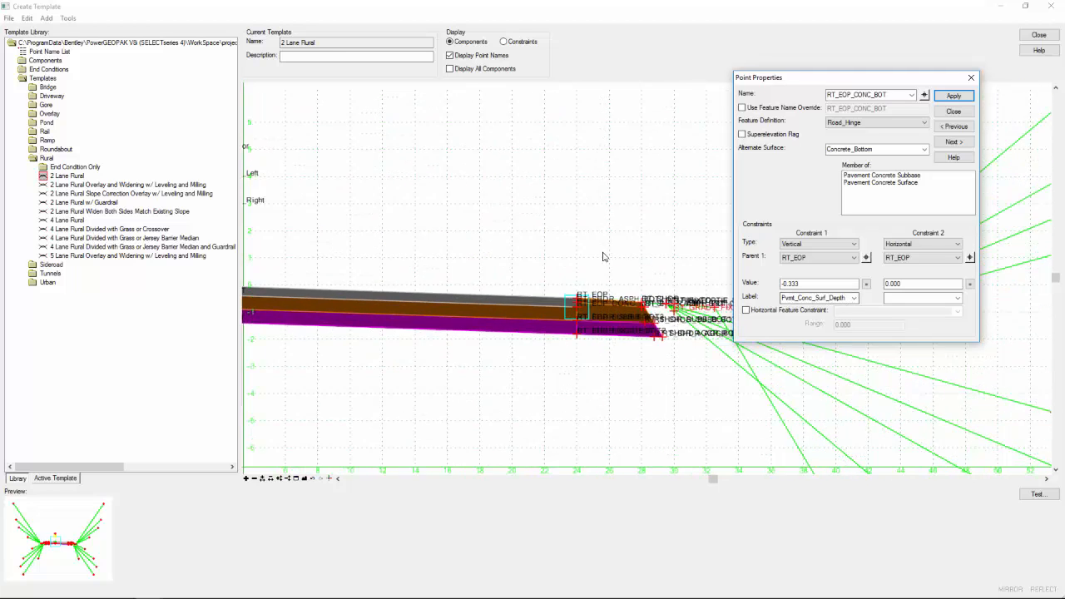
Pick the CL_CONC_BOT point in the template to inspect its constraints and label, and close the point properties.
left_click(924, 94)
scroll(322, 278, "up", 2)
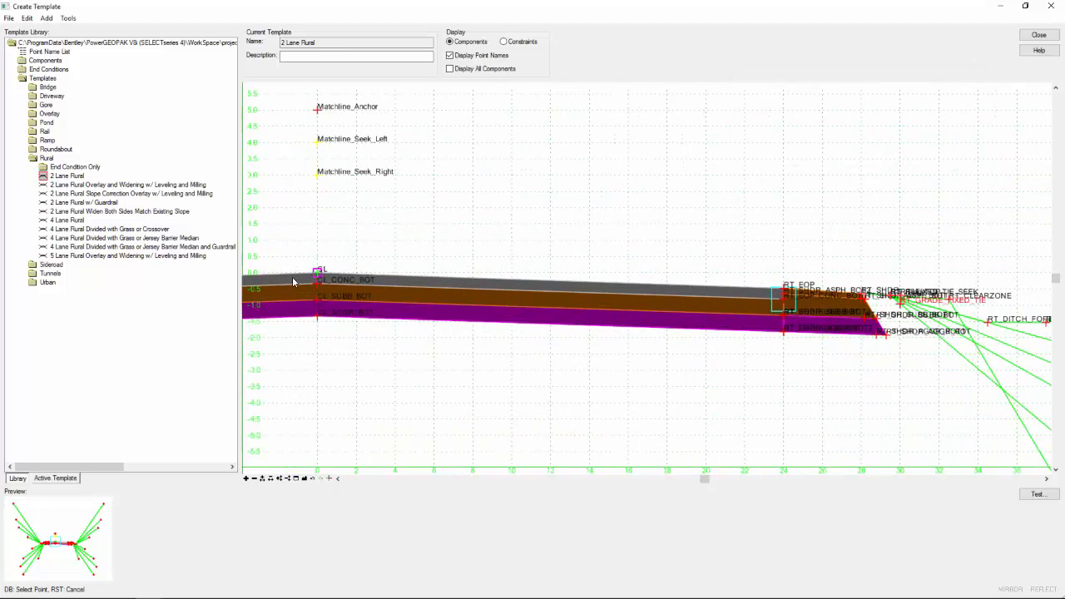
scroll(305, 280, "up", 2)
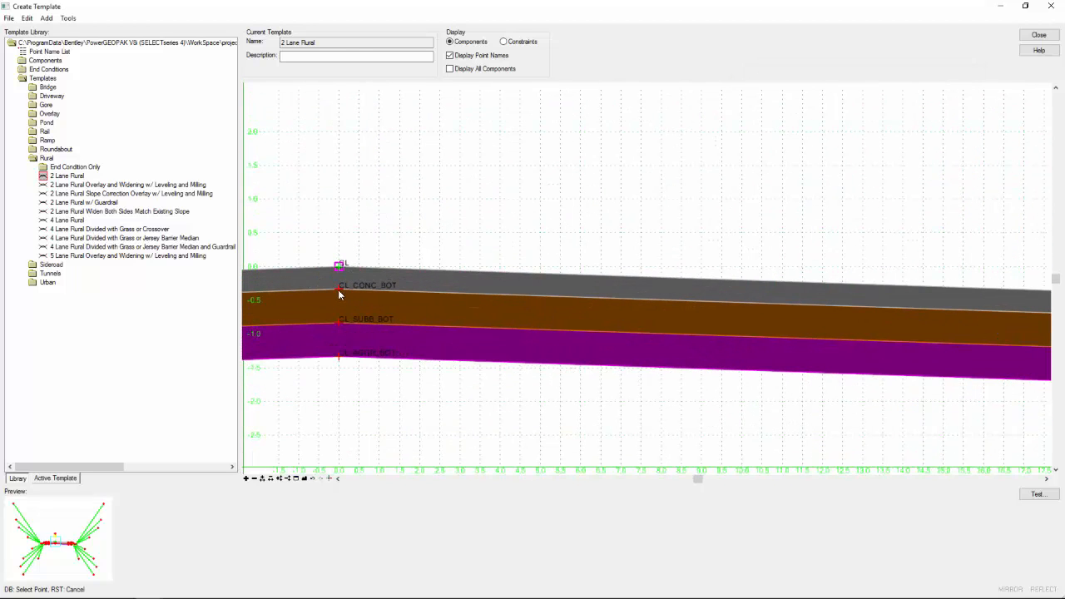
left_click(338, 290)
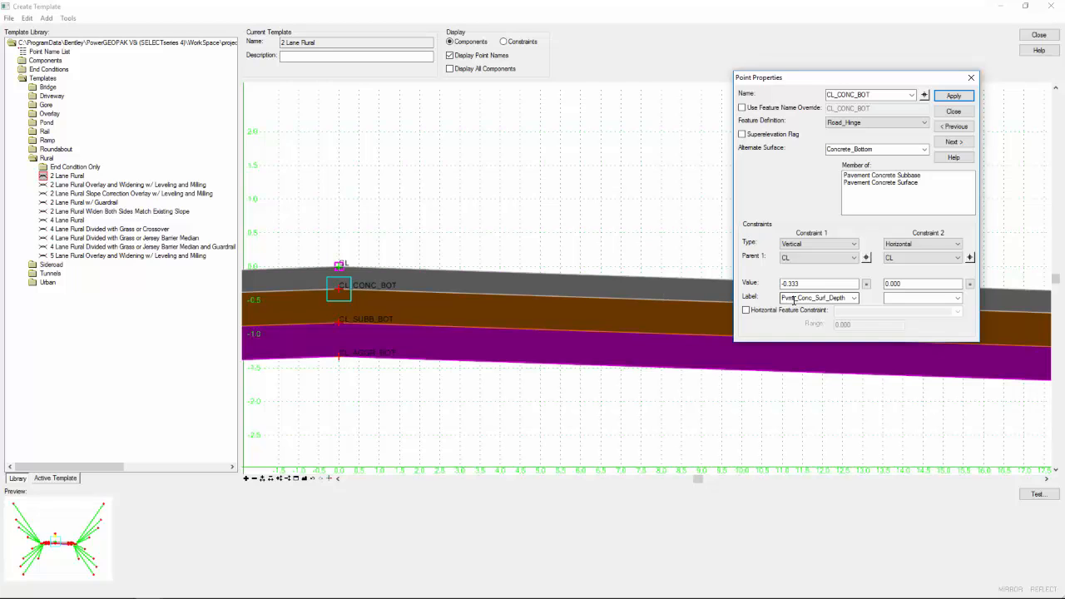
scroll(662, 259, "down", 3)
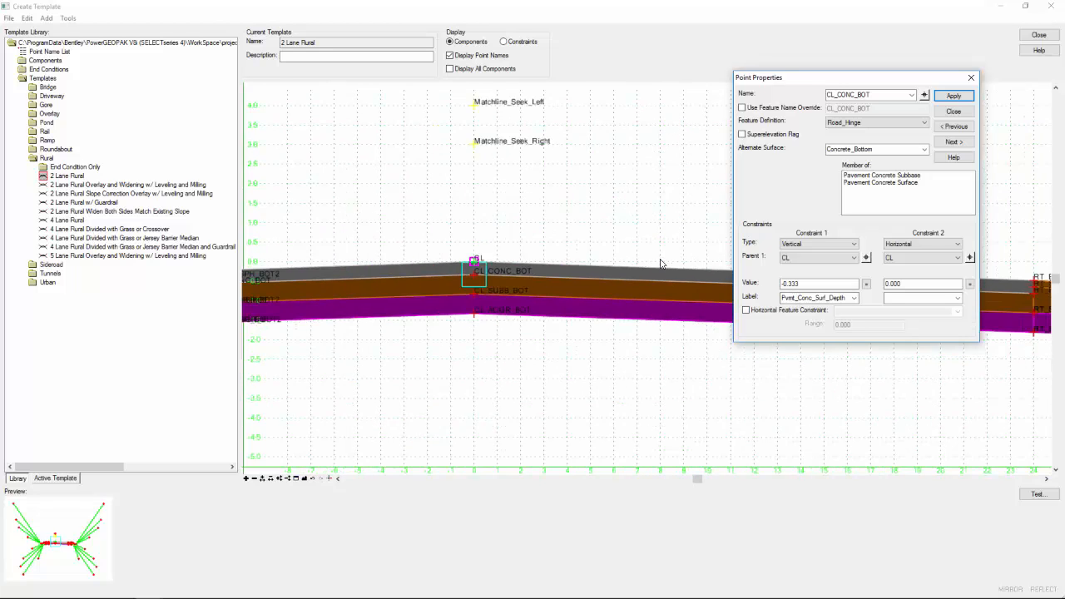
scroll(656, 333, "down", 1)
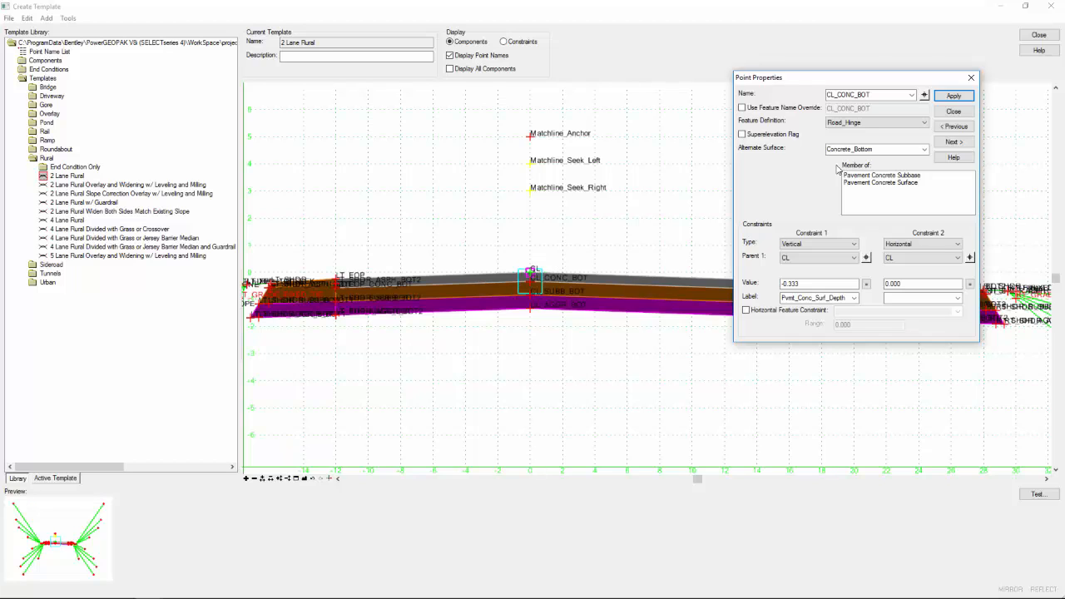
left_click(971, 79)
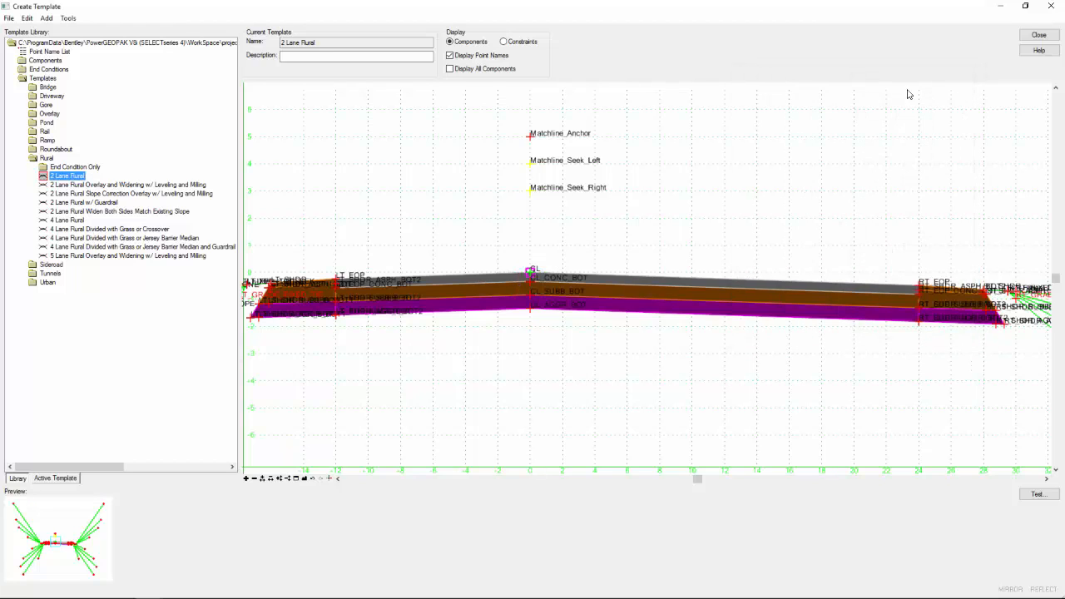
Show the active template's parametric constraints and list the points that use Pvmt_Conc_Surf_Depth.
left_click(64, 480)
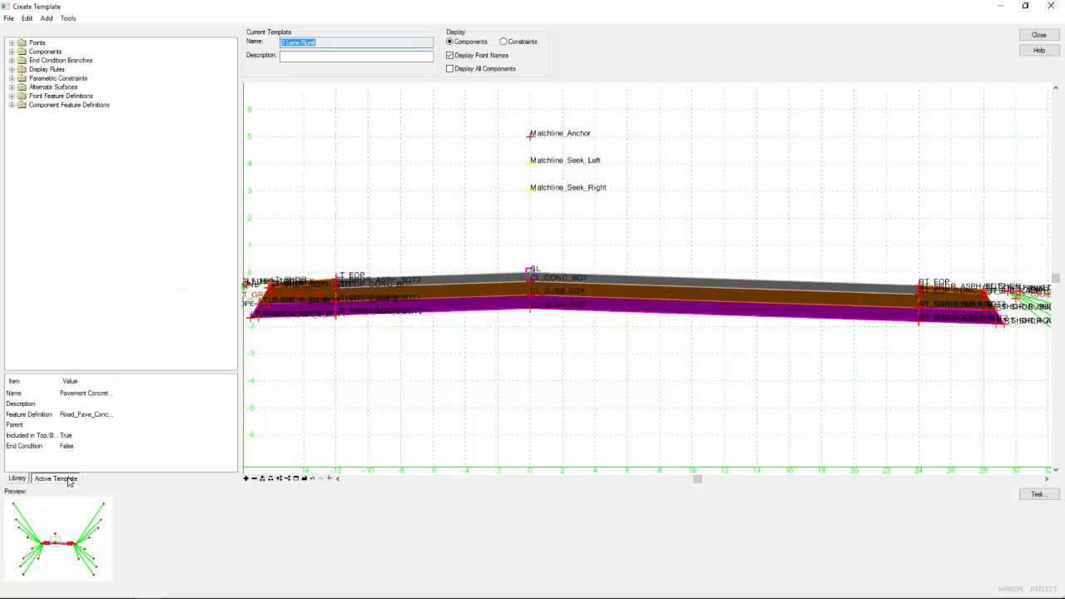
left_click(13, 78)
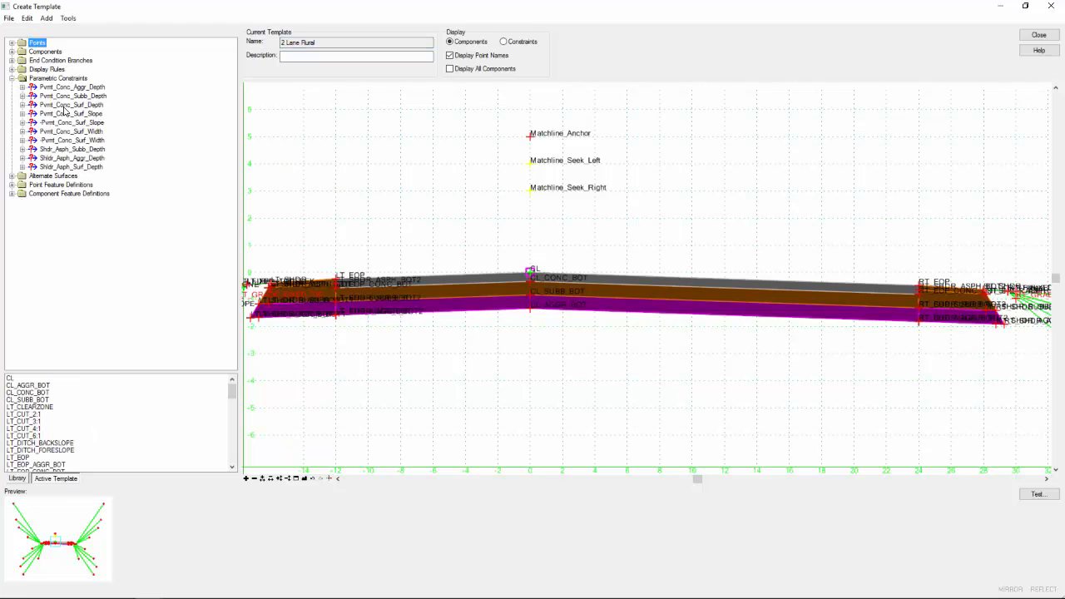
left_click(67, 106)
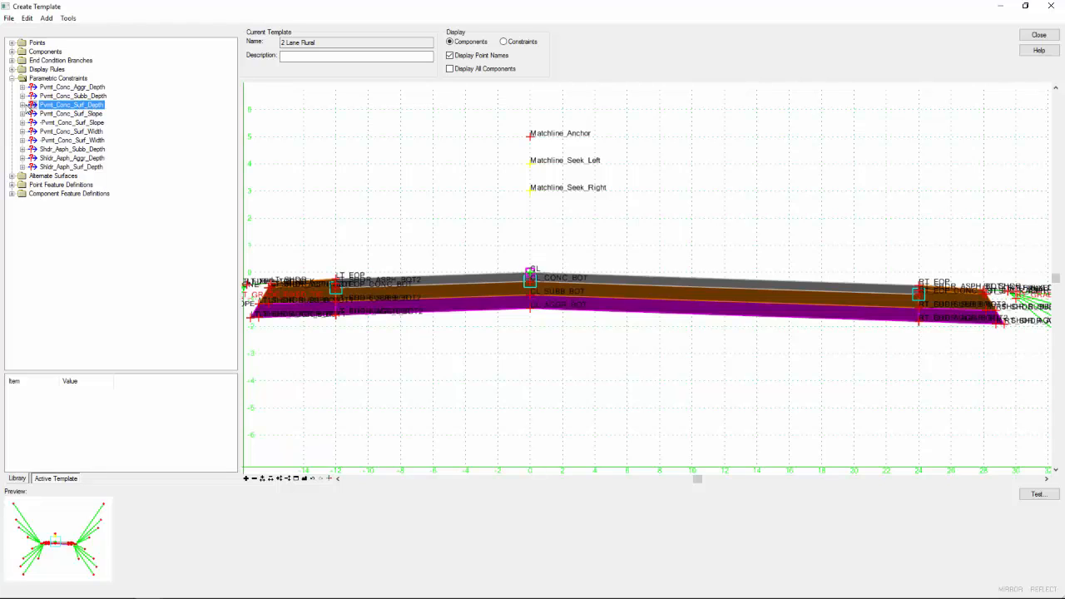
left_click(23, 106)
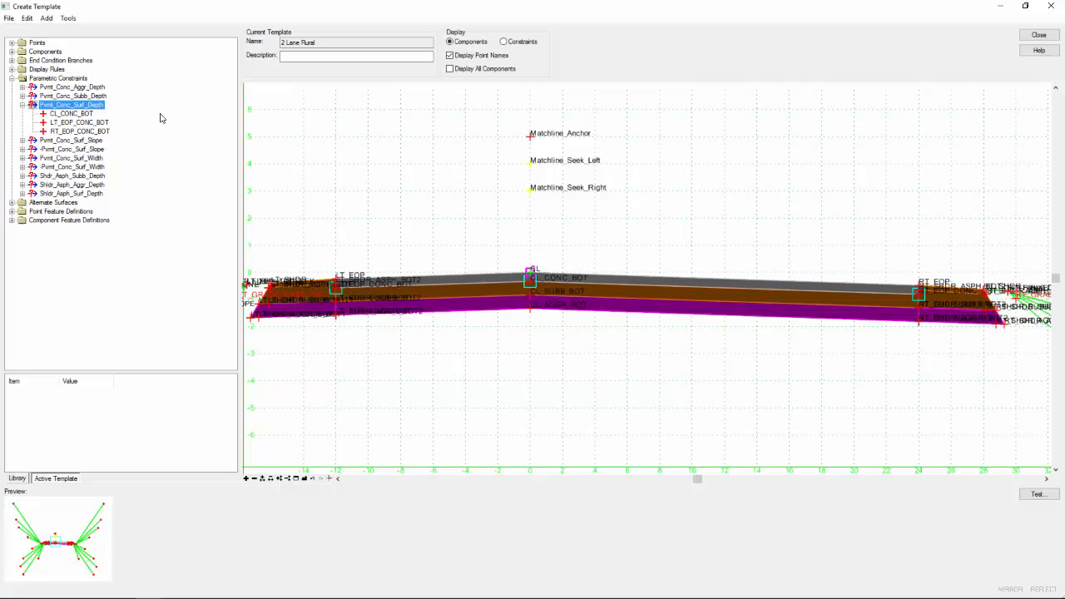
Set the default value of the Pvmt_Conc_Surf_Depth parametric constraint to -1.
double_click(101, 107)
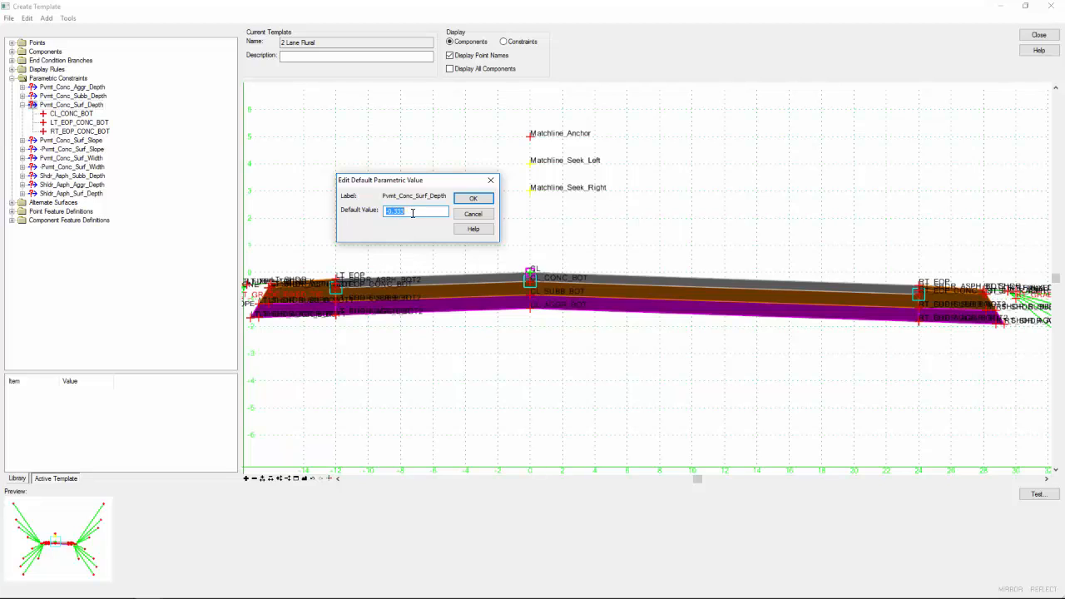
type("-1")
left_click(466, 200)
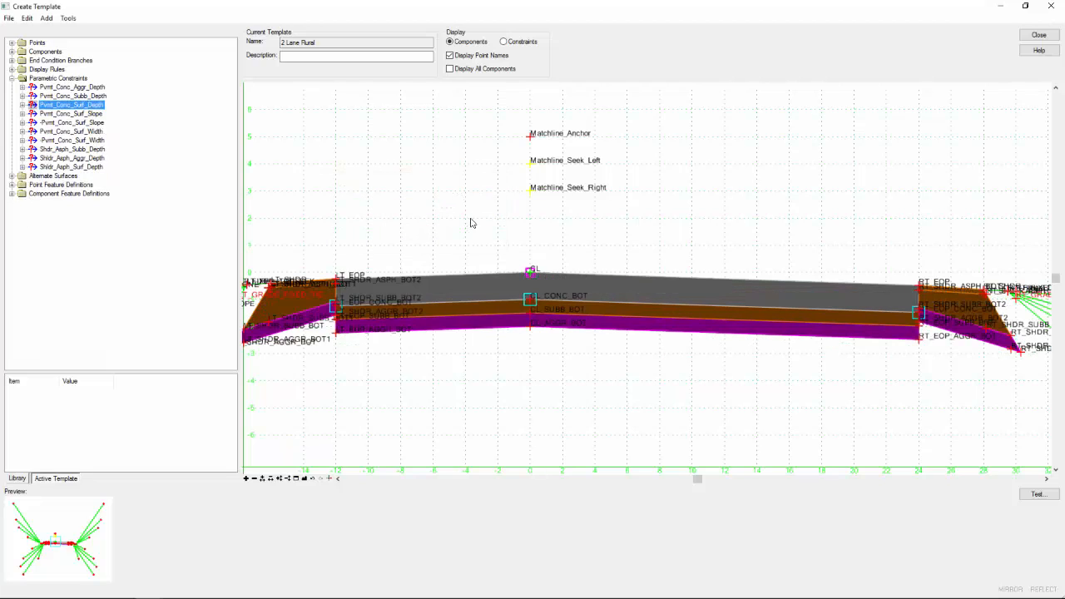
mouse_move(830, 330)
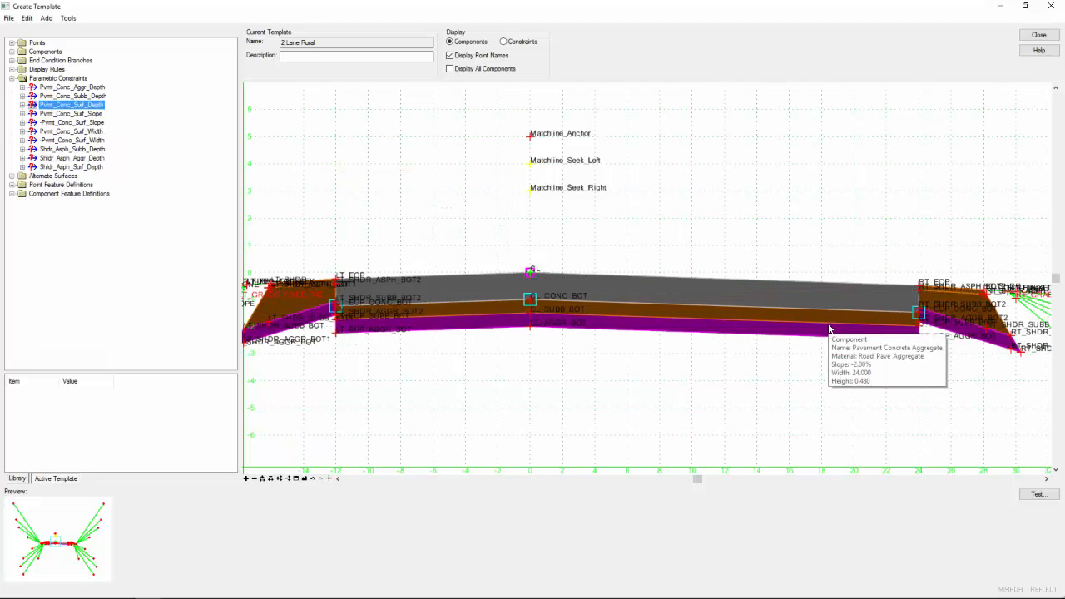